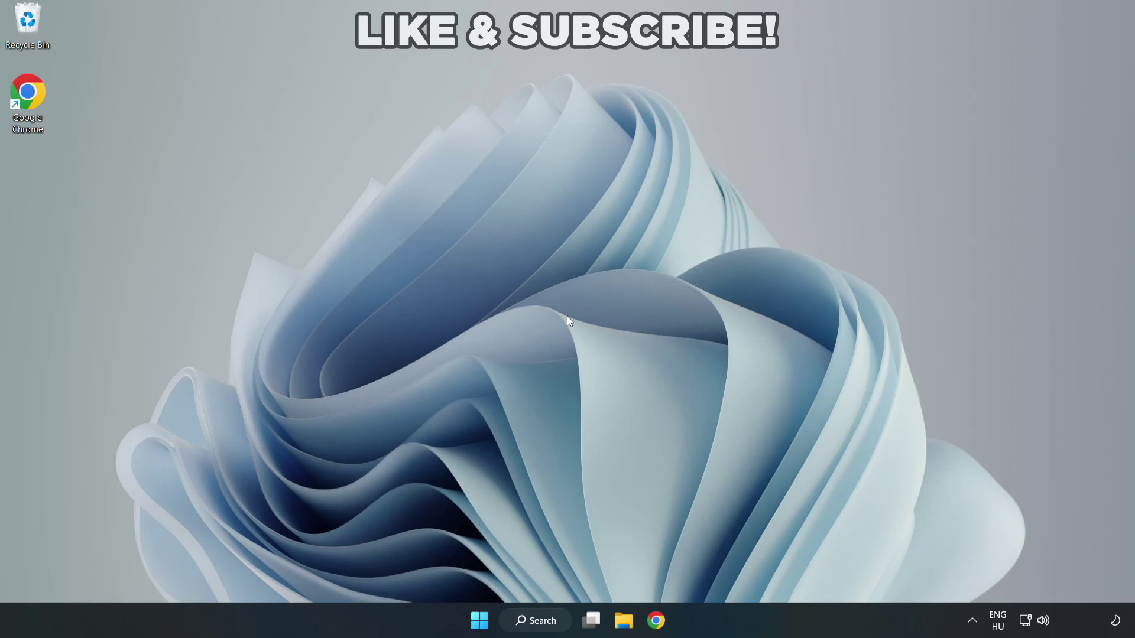
- Search for 'device manager' in Windows Search and launch Device Manager from the results
{"action": "left_click", "coordinate": [553, 625]}
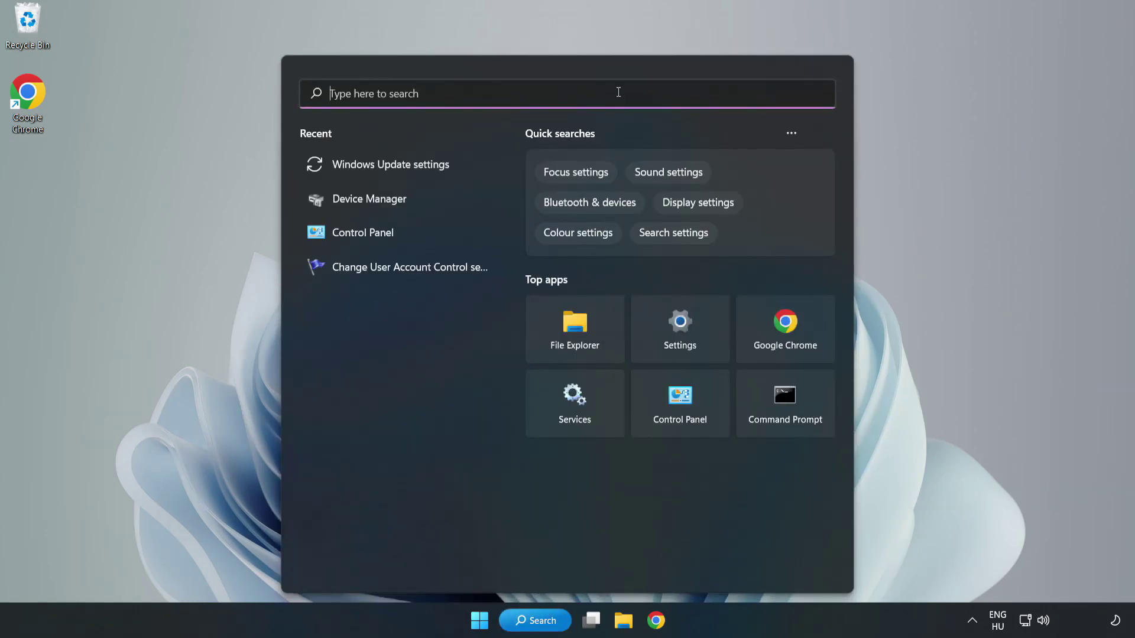
{"action": "type", "text": "devic"}
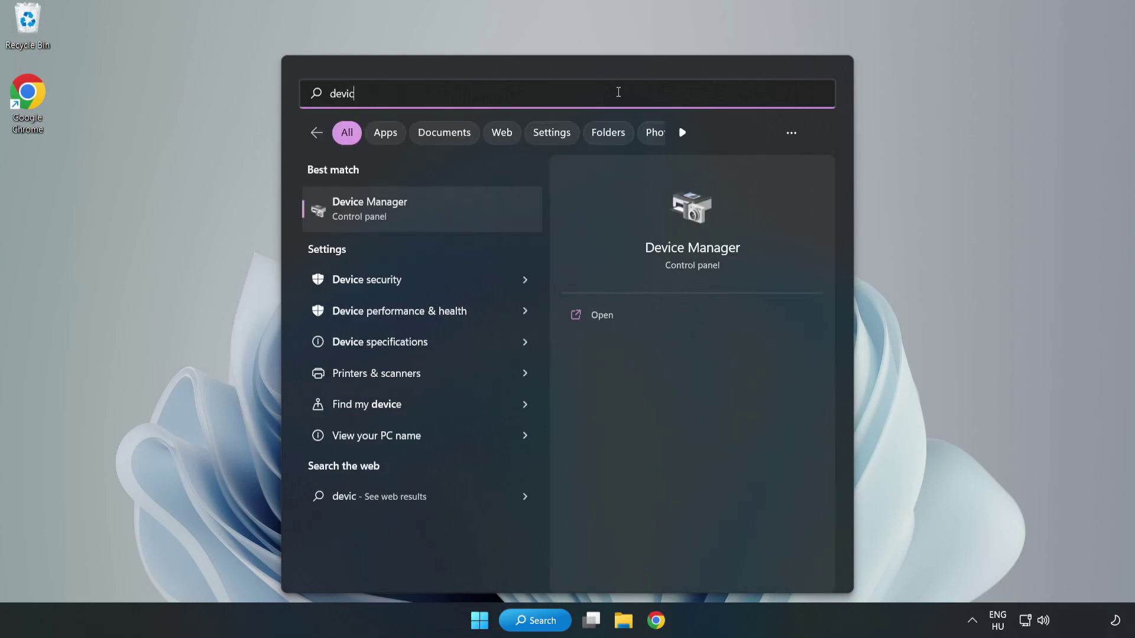
{"action": "type", "text": "e manager"}
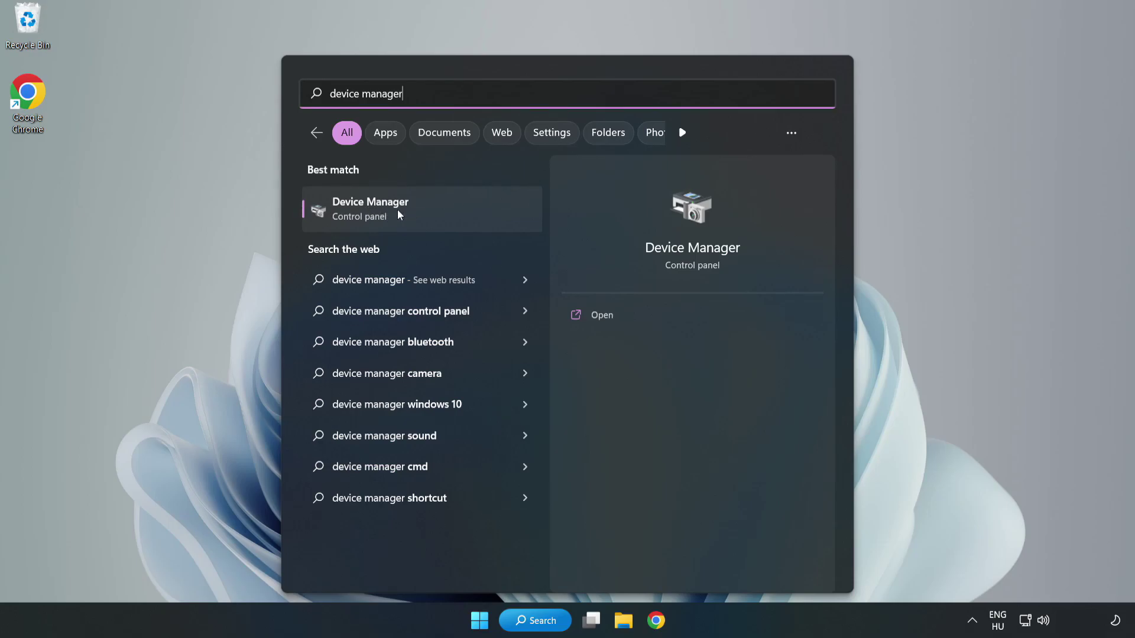
{"action": "left_click", "coordinate": [423, 219]}
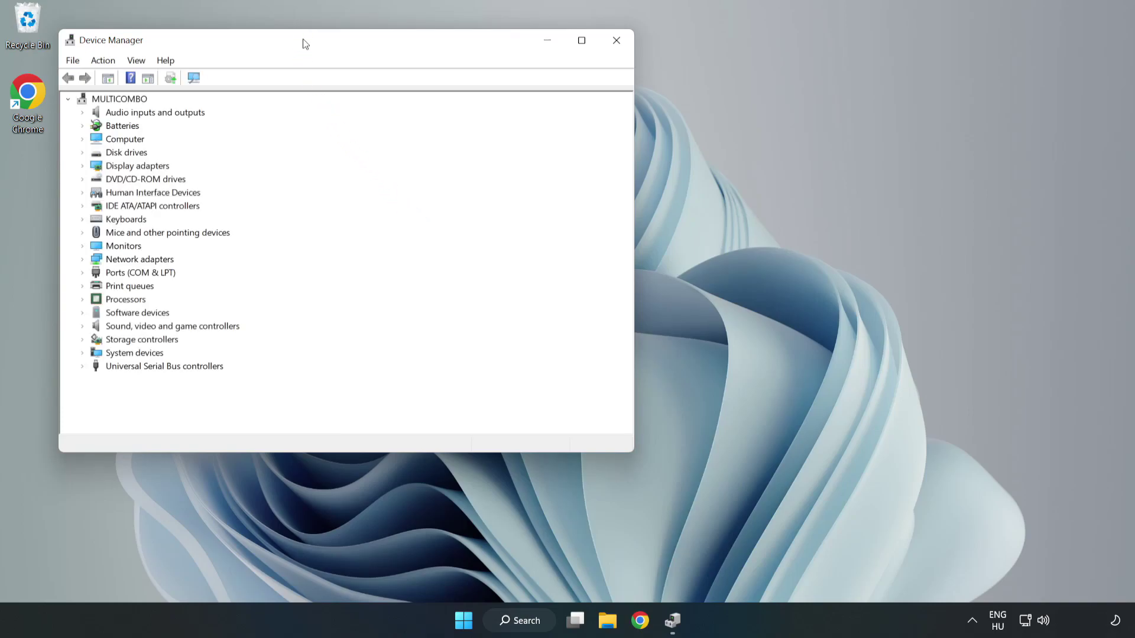
- Expand Display adapters and bring up the actions menu for the VMware SVGA 3D adapter
{"action": "left_click_drag", "start_coordinate": [301, 40], "coordinate": [505, 103]}
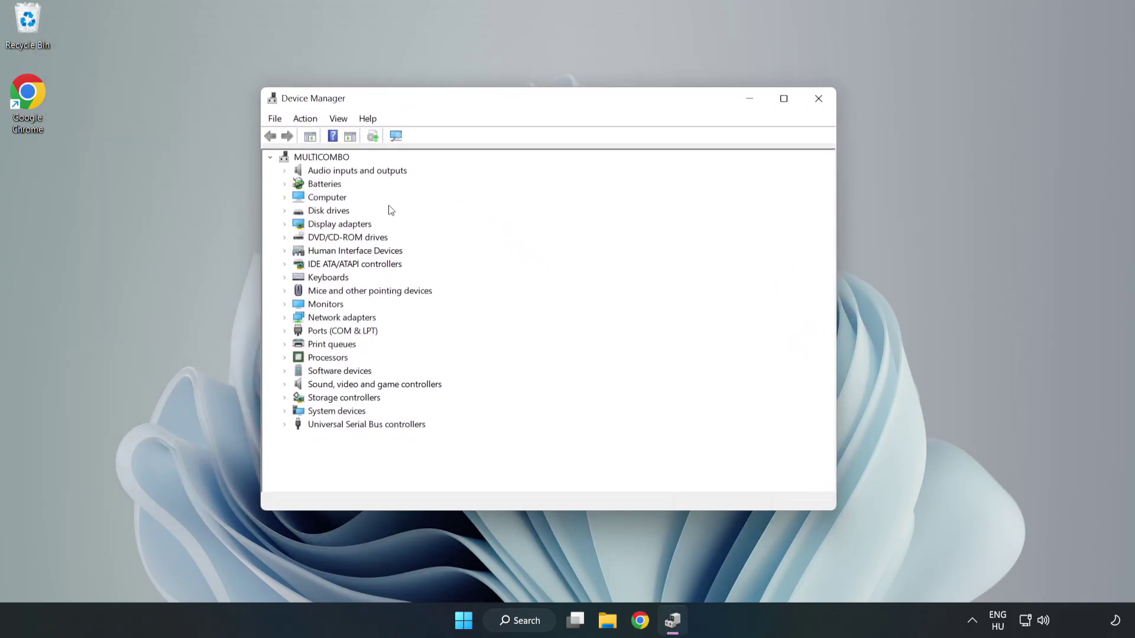
{"action": "left_click", "coordinate": [283, 227]}
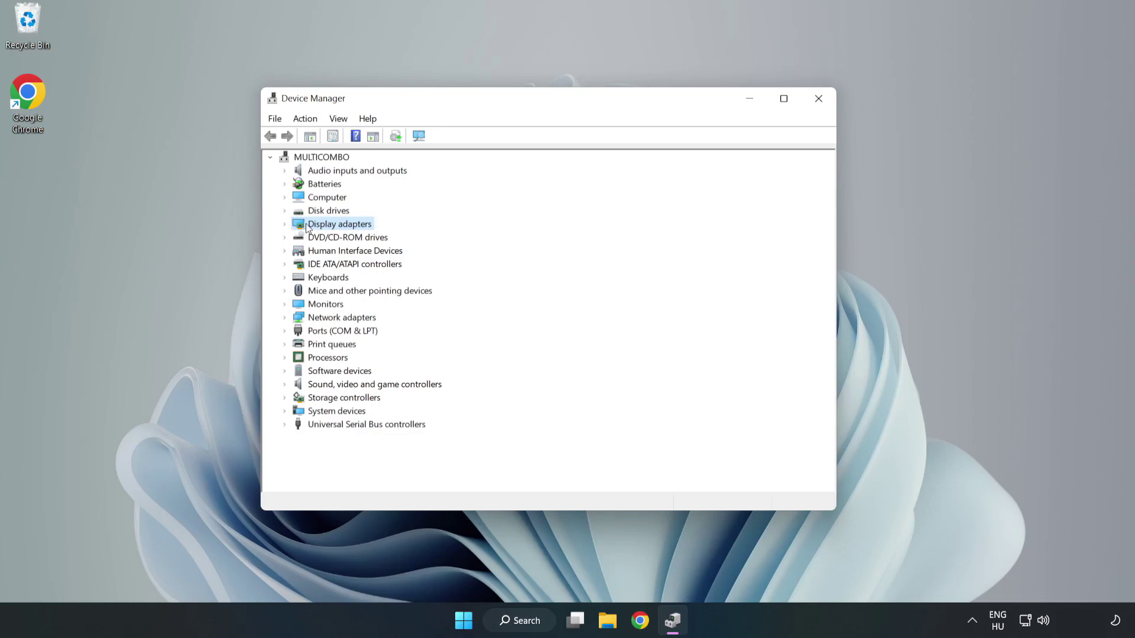
{"action": "left_click", "coordinate": [284, 227]}
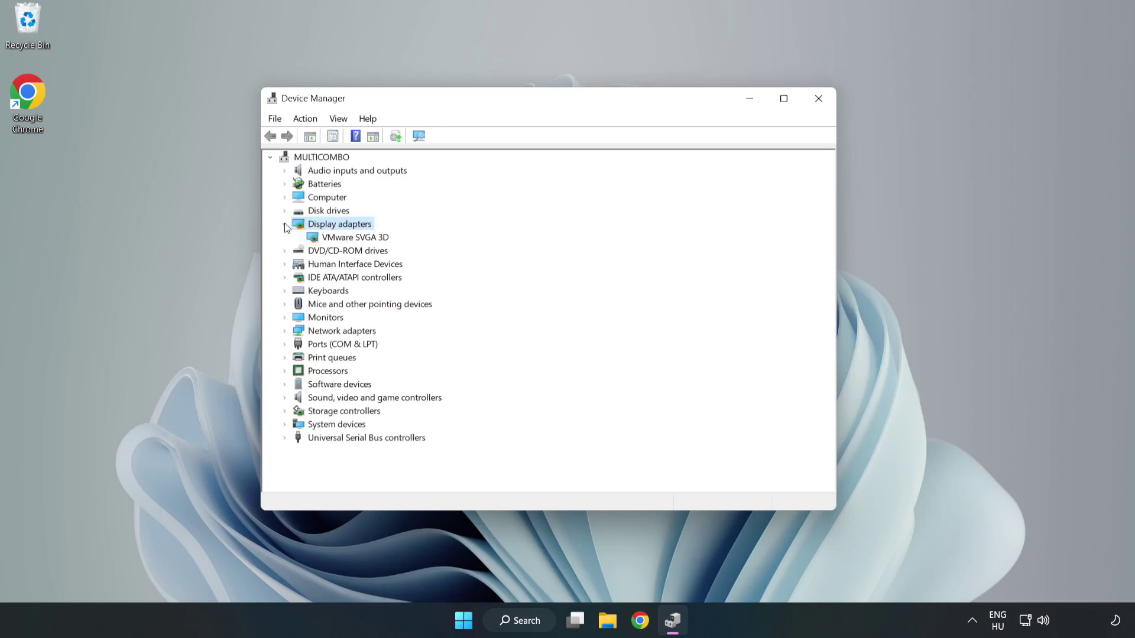
{"action": "left_click", "coordinate": [354, 238]}
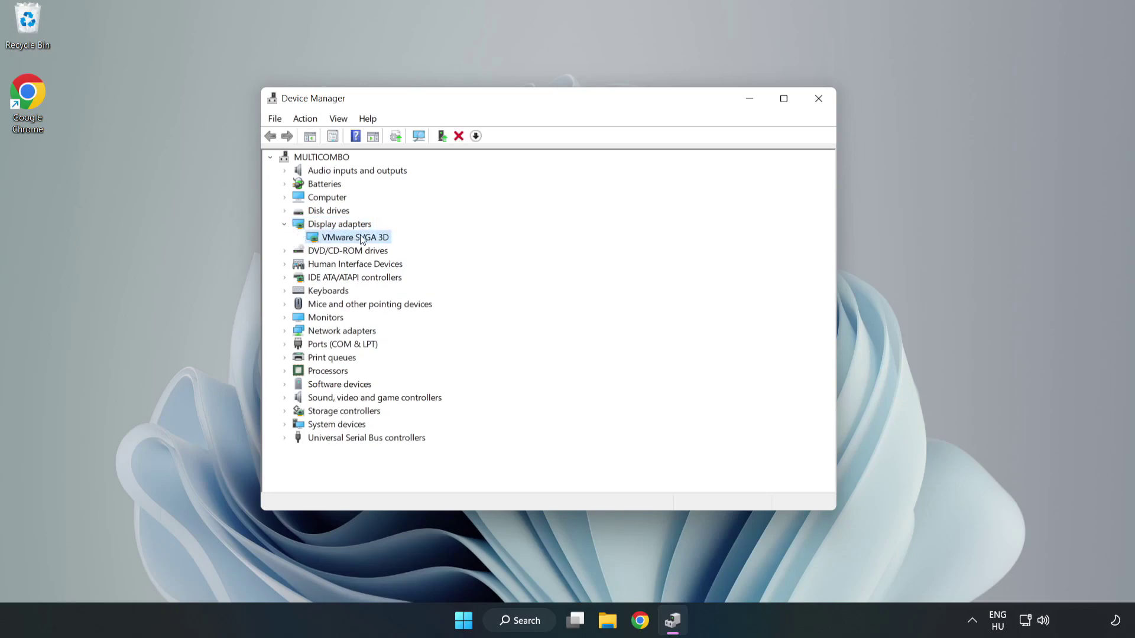
{"action": "right_click", "coordinate": [352, 239]}
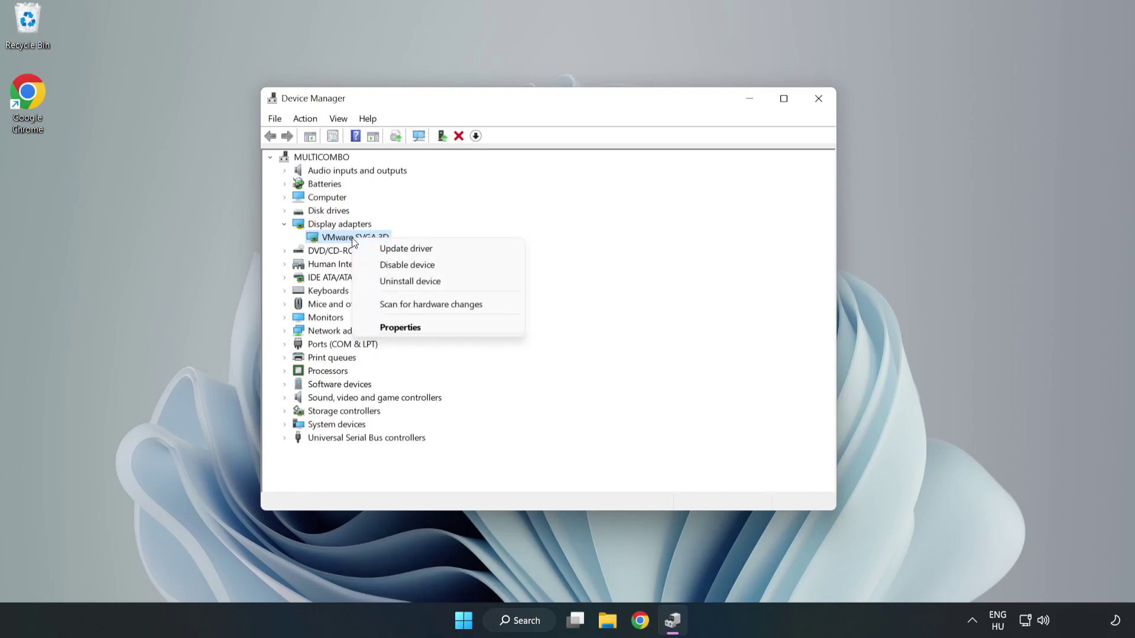
- Auto-search drivers for VMware SVGA 3D, confirm the best one is installed, and close the wizard
{"action": "left_click", "coordinate": [440, 254]}
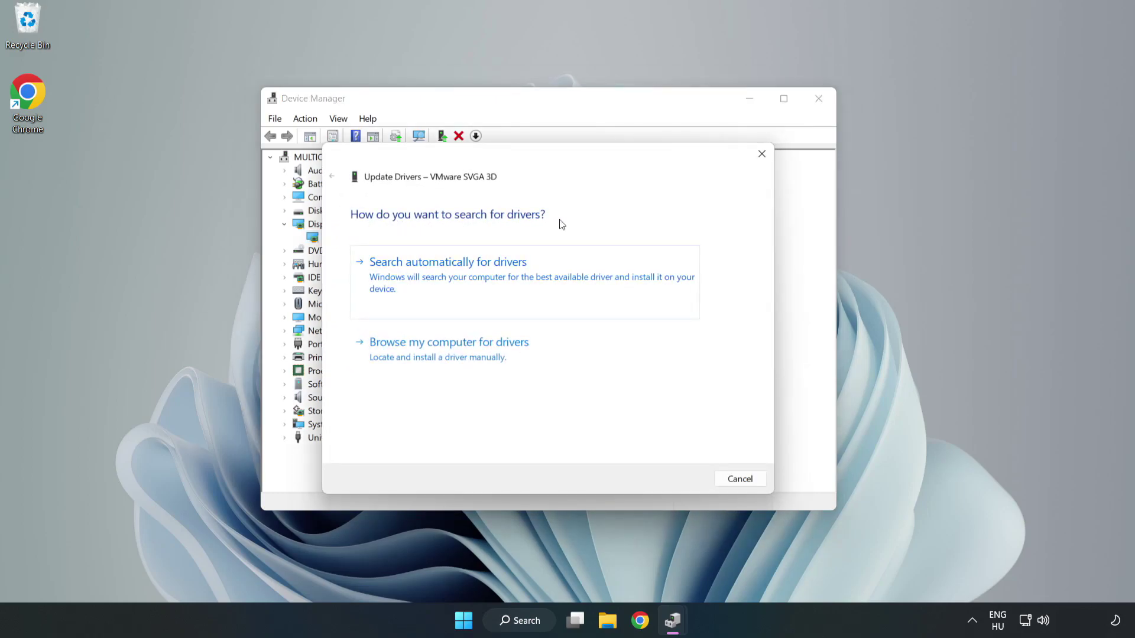
{"action": "left_click", "coordinate": [451, 277]}
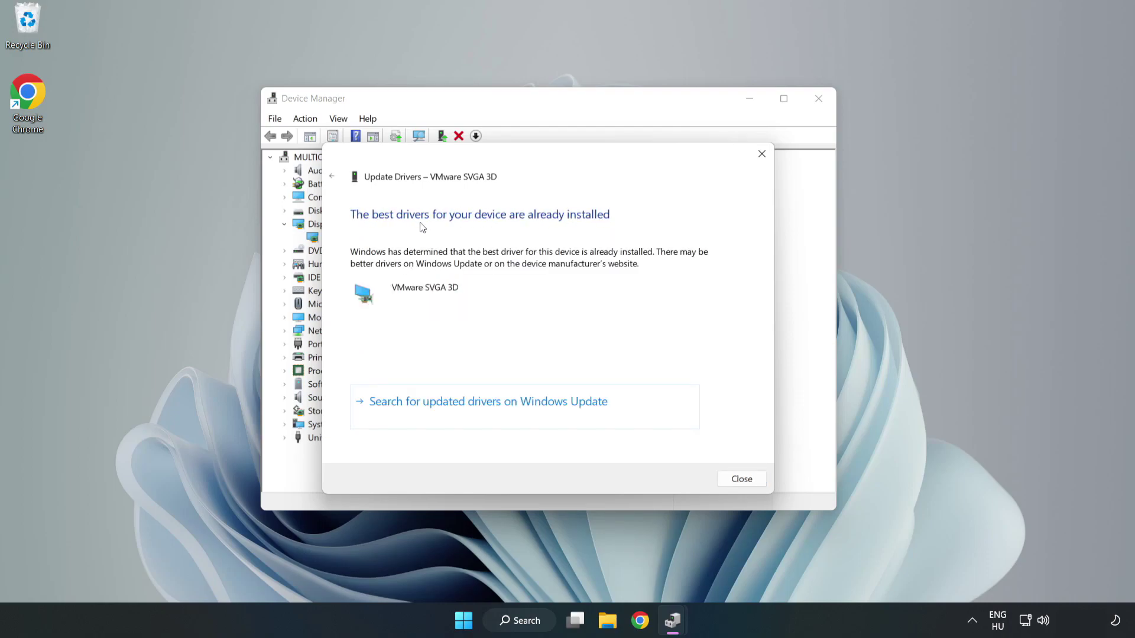
{"action": "left_click", "coordinate": [744, 480]}
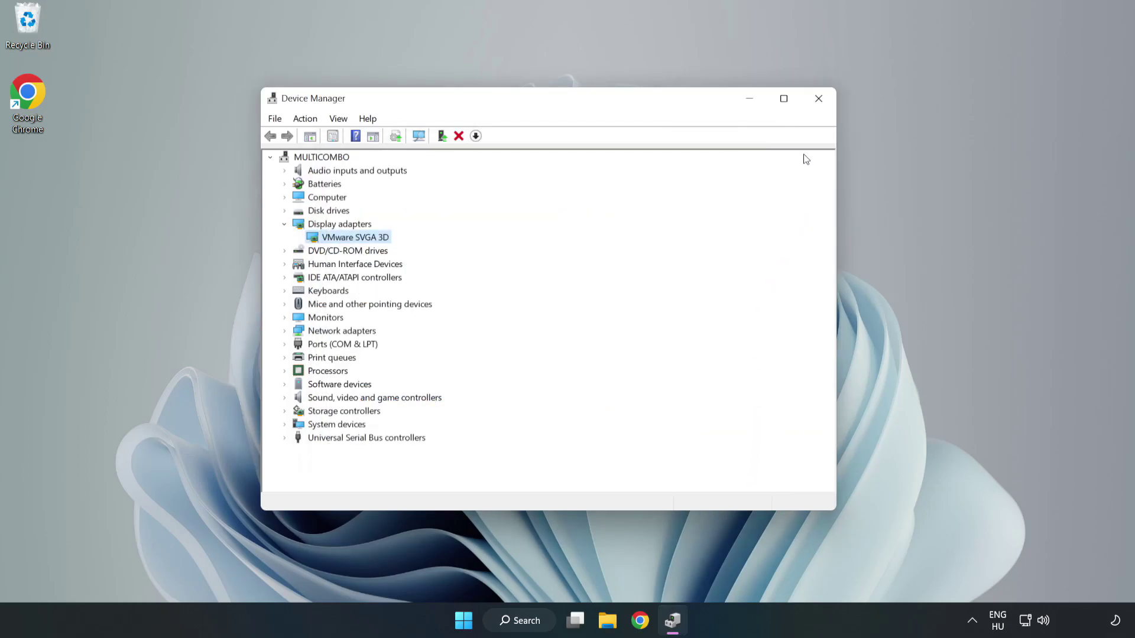
- Close Device Manager and open Windows Update settings via an 'updates' search
{"action": "left_click", "coordinate": [819, 101]}
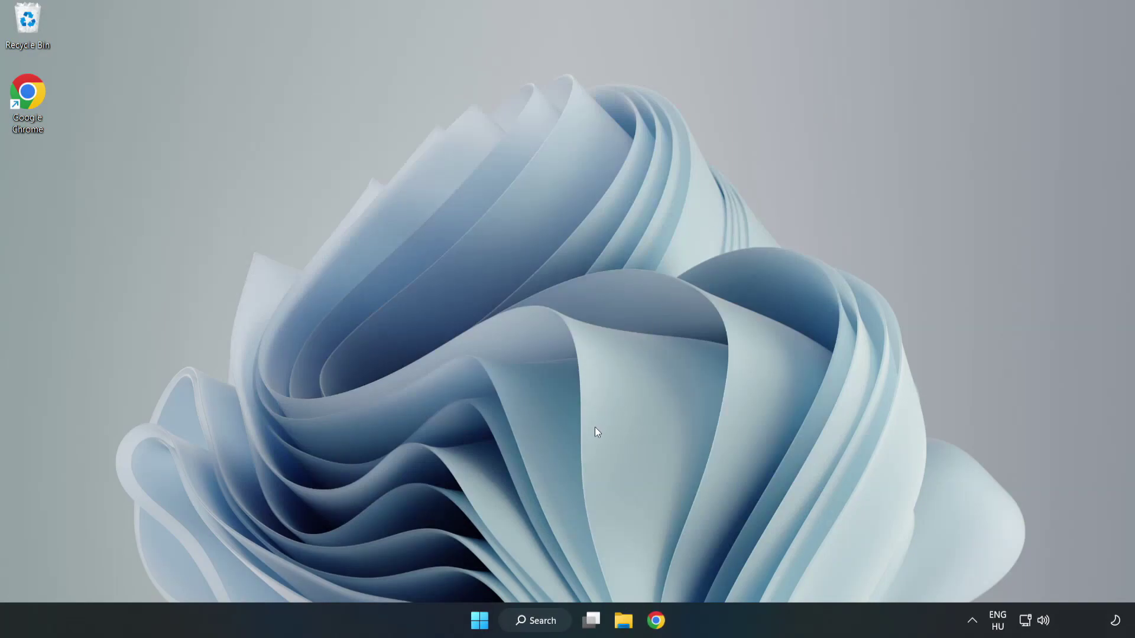
{"action": "left_click", "coordinate": [529, 621]}
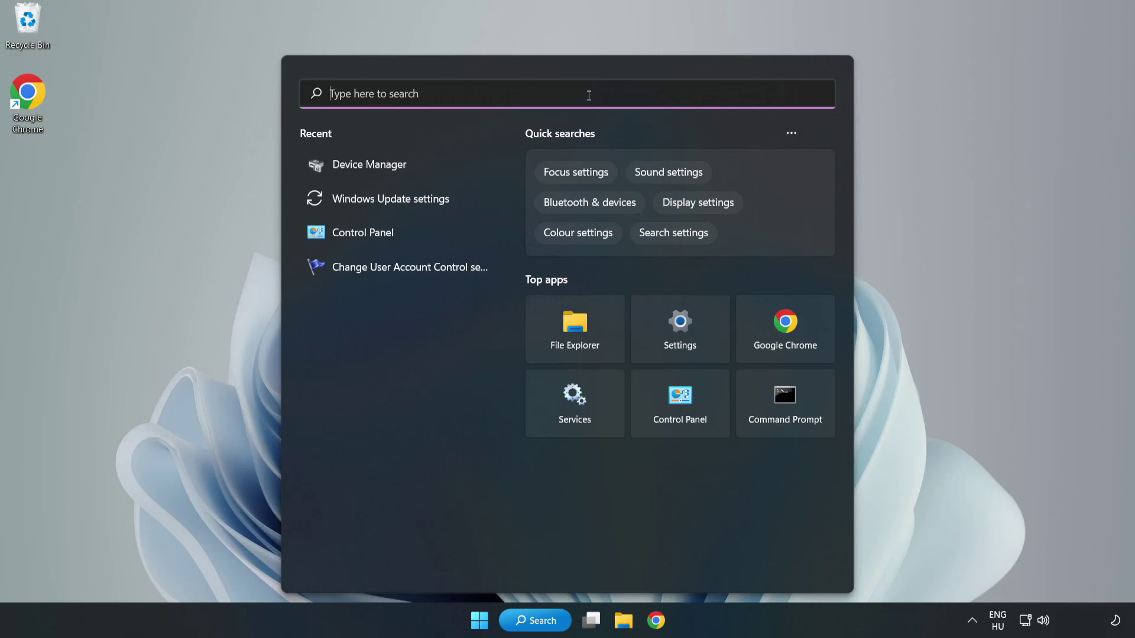
{"action": "type", "text": "updates"}
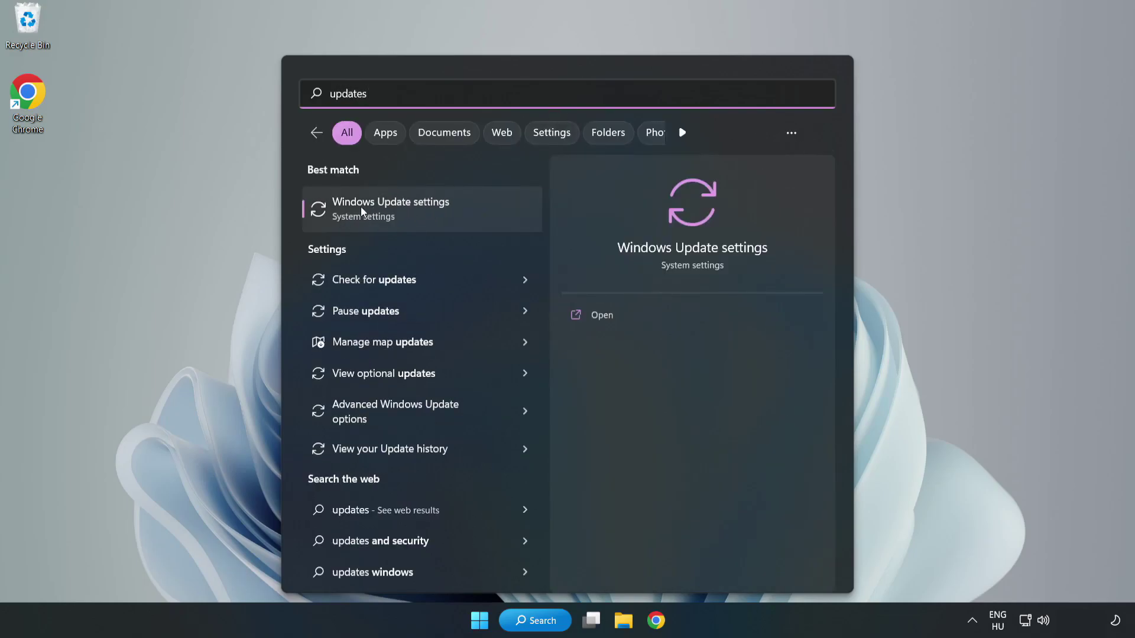
{"action": "left_click", "coordinate": [405, 212]}
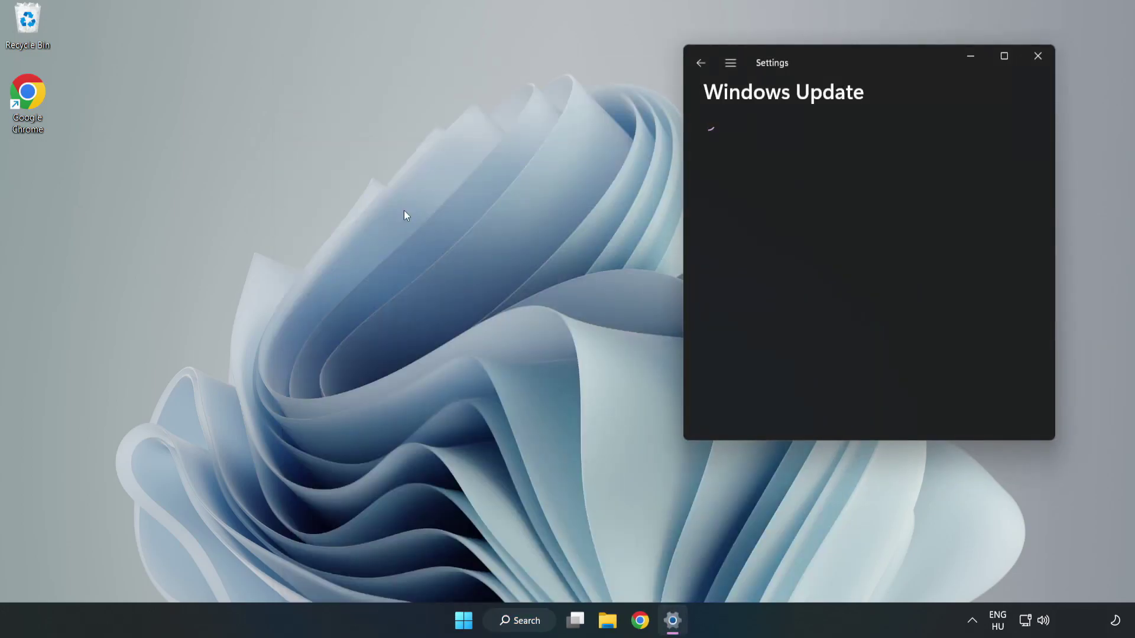
- Maximise Settings, check Windows Update for new updates, then close Settings once up to date
{"action": "left_click", "coordinate": [1004, 55]}
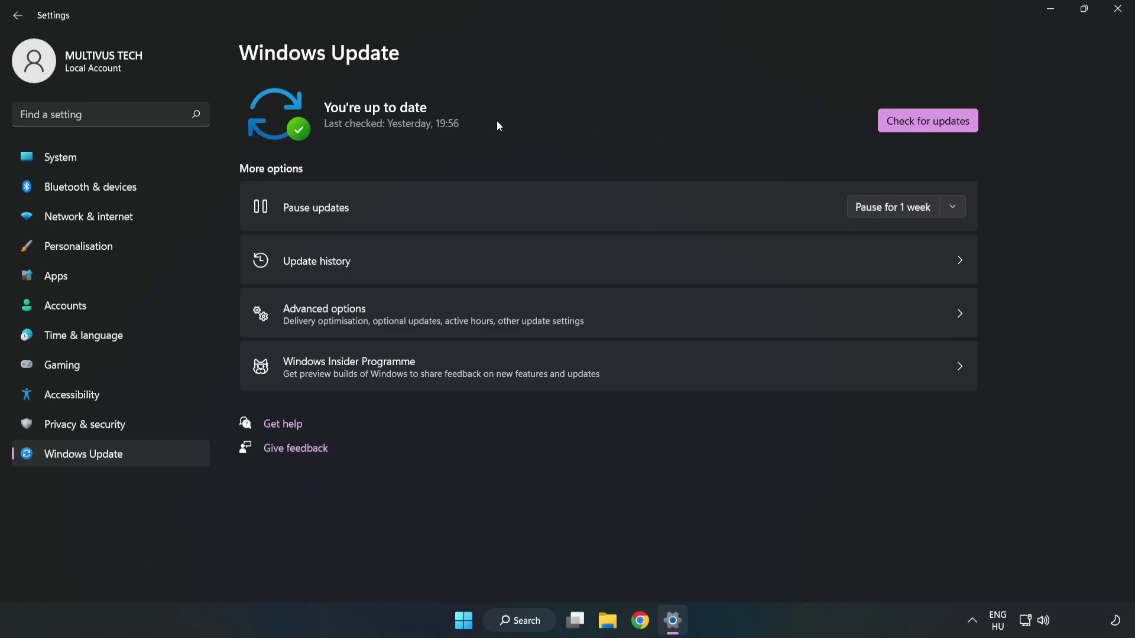
{"action": "left_click", "coordinate": [931, 123]}
{"action": "left_click", "coordinate": [1120, 15]}
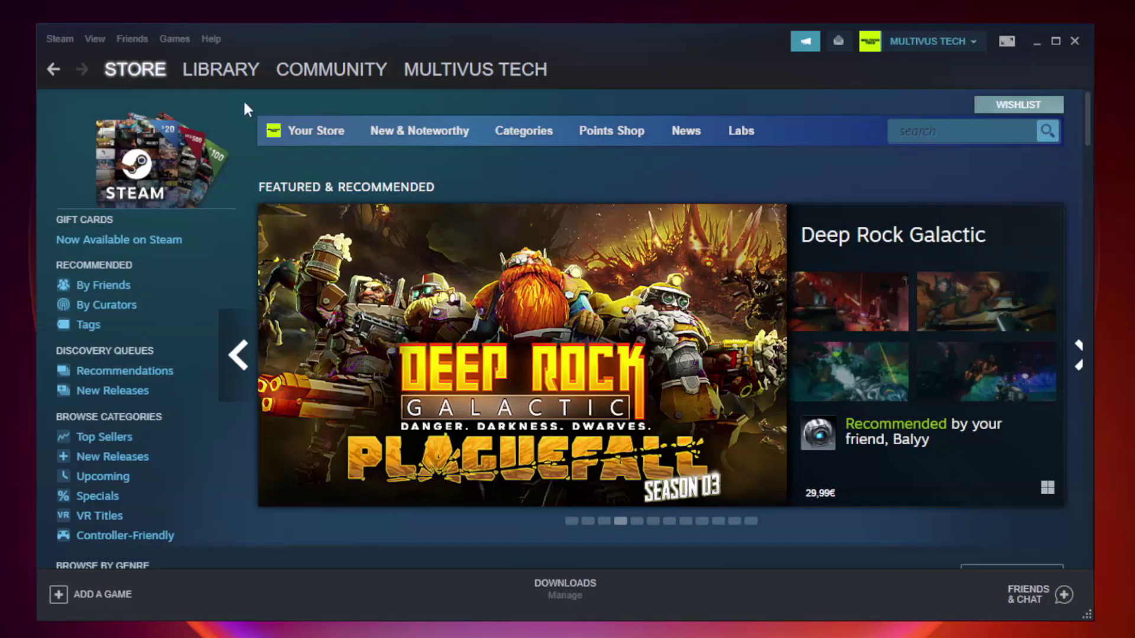
- Switch to the Steam library and bring up the actions menu for the favourited problem game
{"action": "mouse_move", "coordinate": [248, 73]}
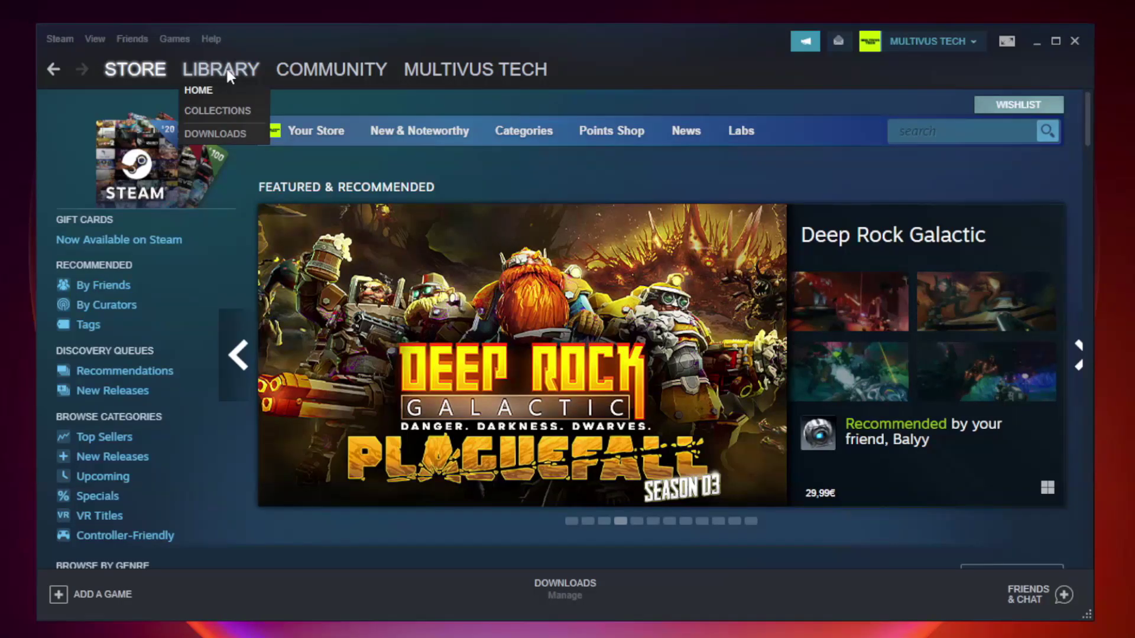
{"action": "left_click", "coordinate": [229, 75]}
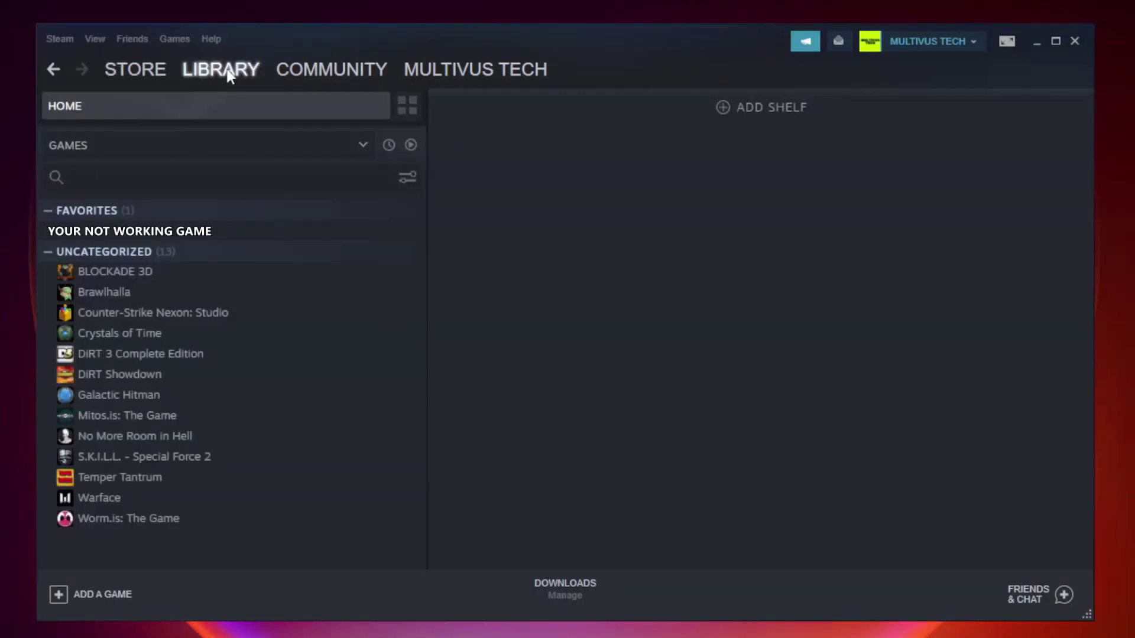
{"action": "right_click", "coordinate": [246, 236]}
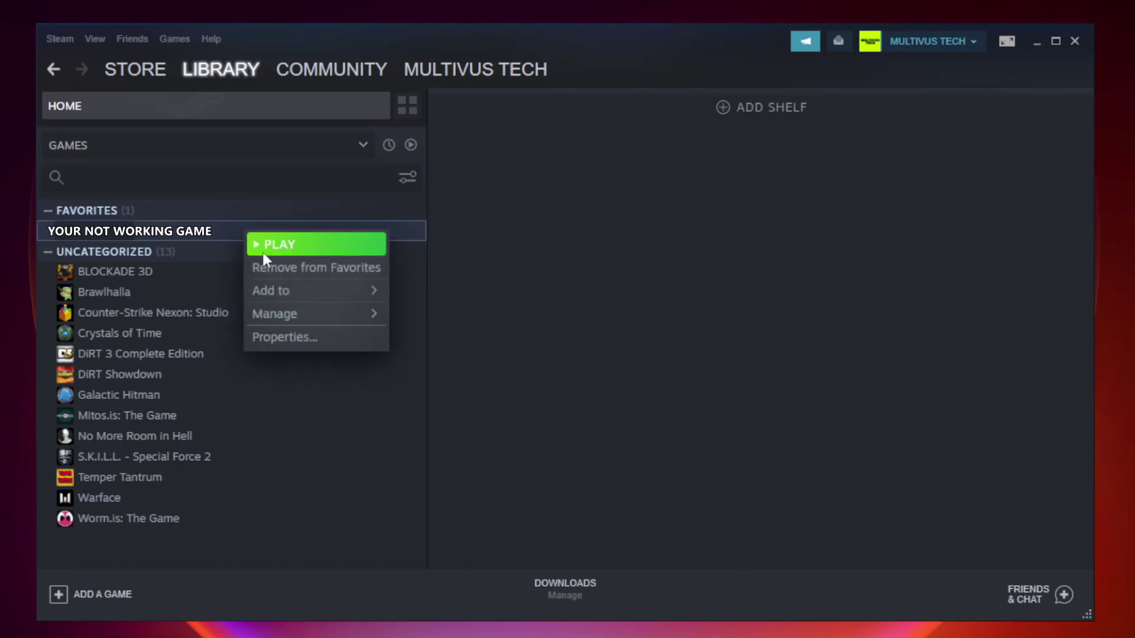
- Verify the game's local files from its Properties, validating all 9192 files
{"action": "left_click", "coordinate": [313, 341]}
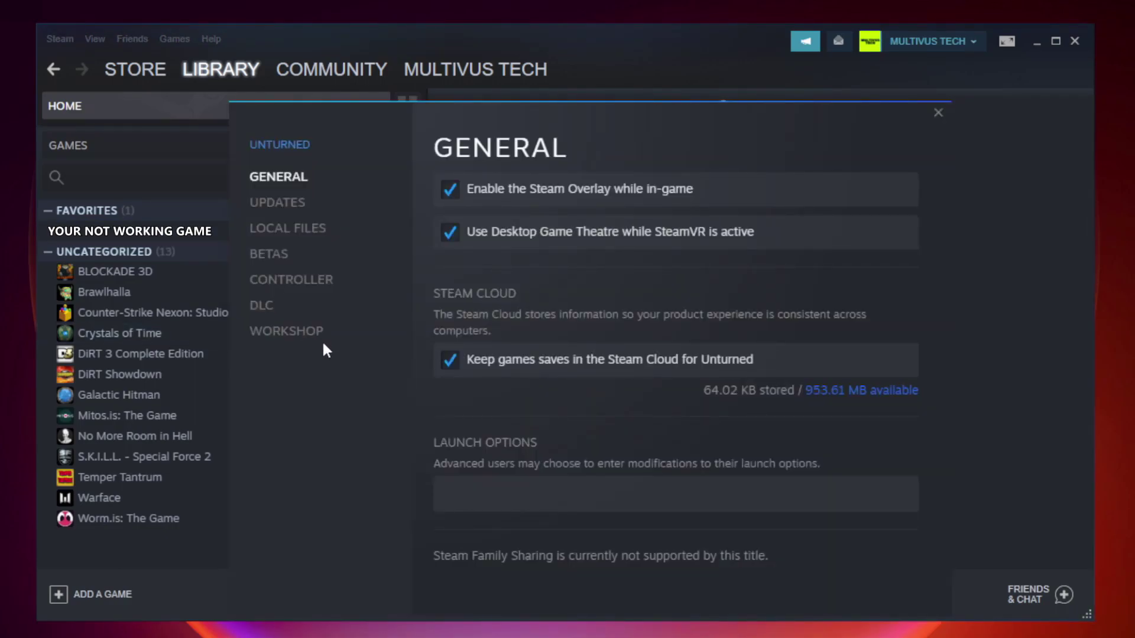
{"action": "left_click", "coordinate": [301, 234]}
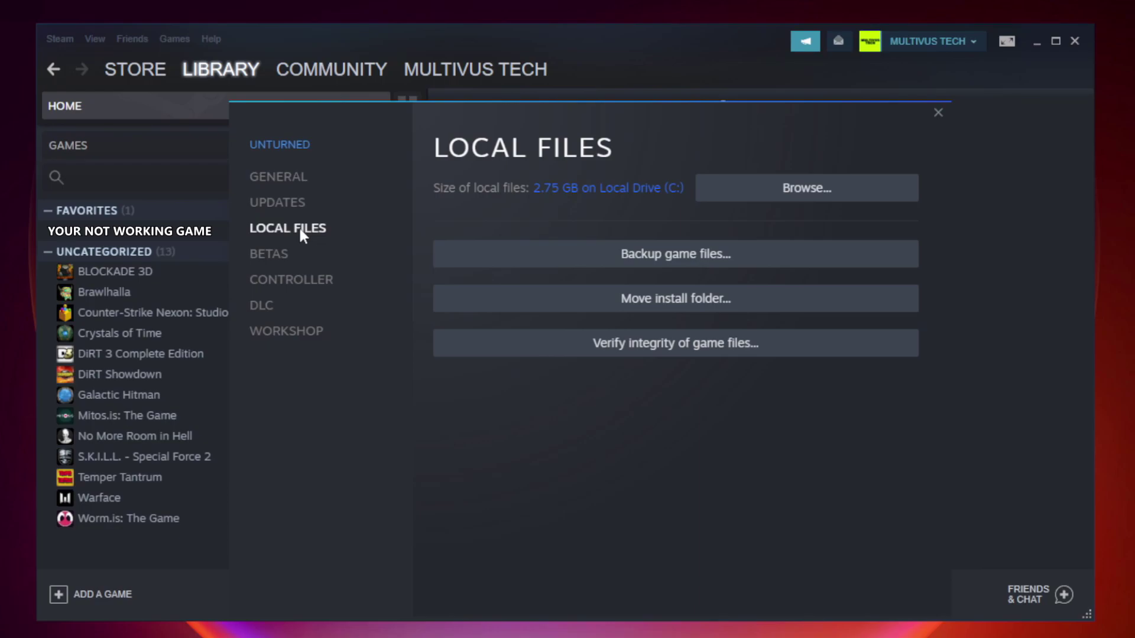
{"action": "left_click", "coordinate": [686, 350]}
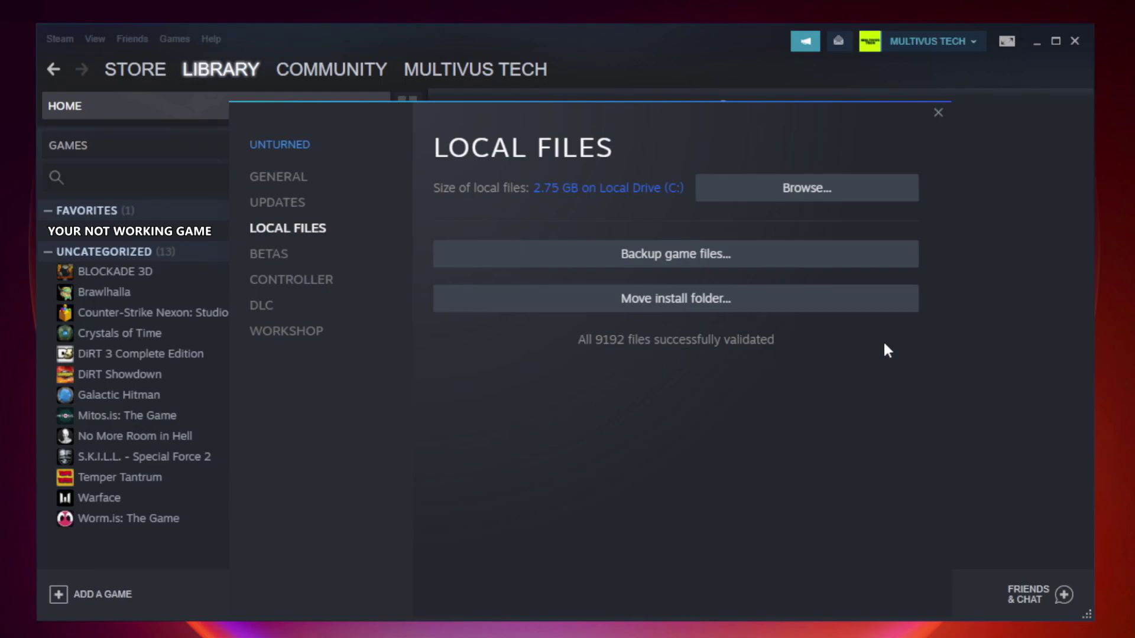
- Browse to the game's install folder and bring up actions for the YOUR NOT WORKING GAME shortcut
{"action": "left_click", "coordinate": [811, 203]}
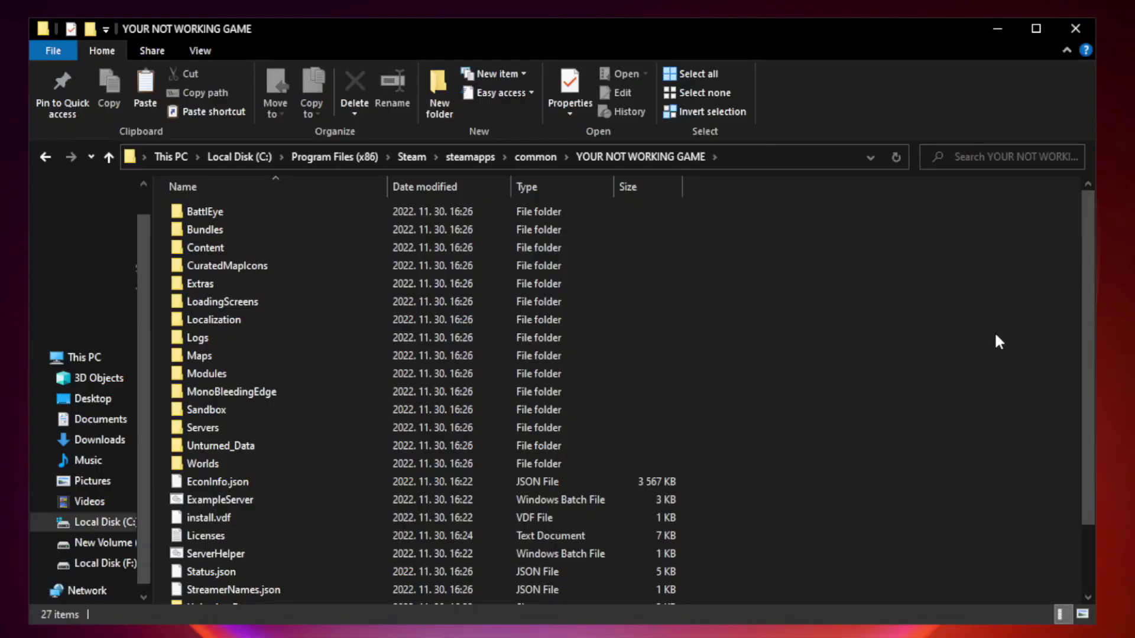
{"action": "left_click_drag", "start_coordinate": [1088, 309], "coordinate": [1091, 414]}
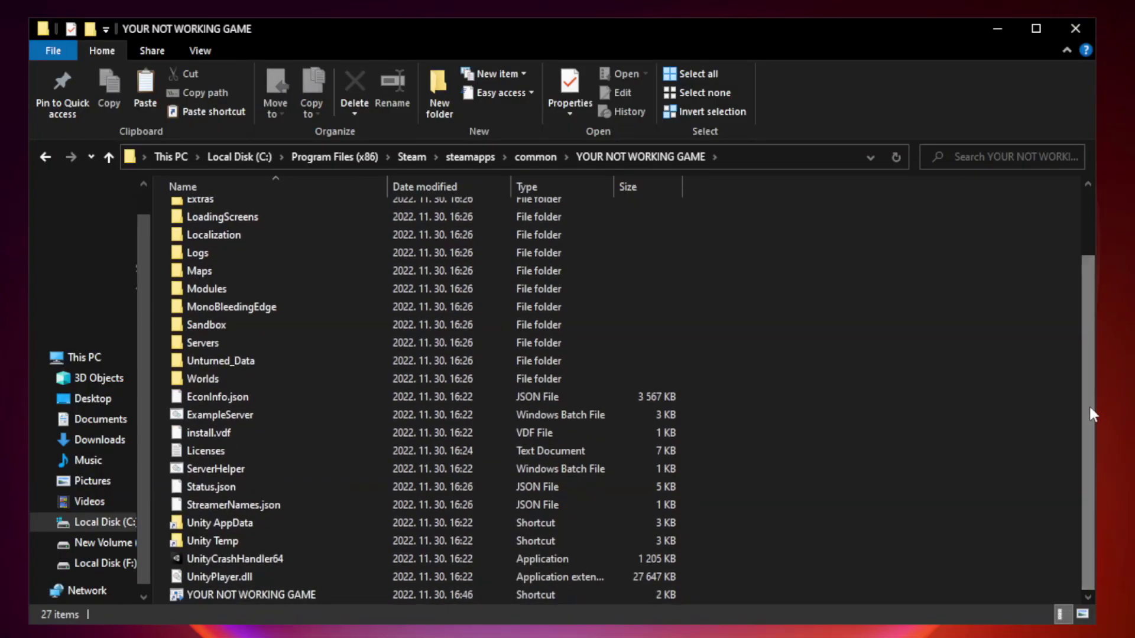
{"action": "left_click", "coordinate": [452, 595]}
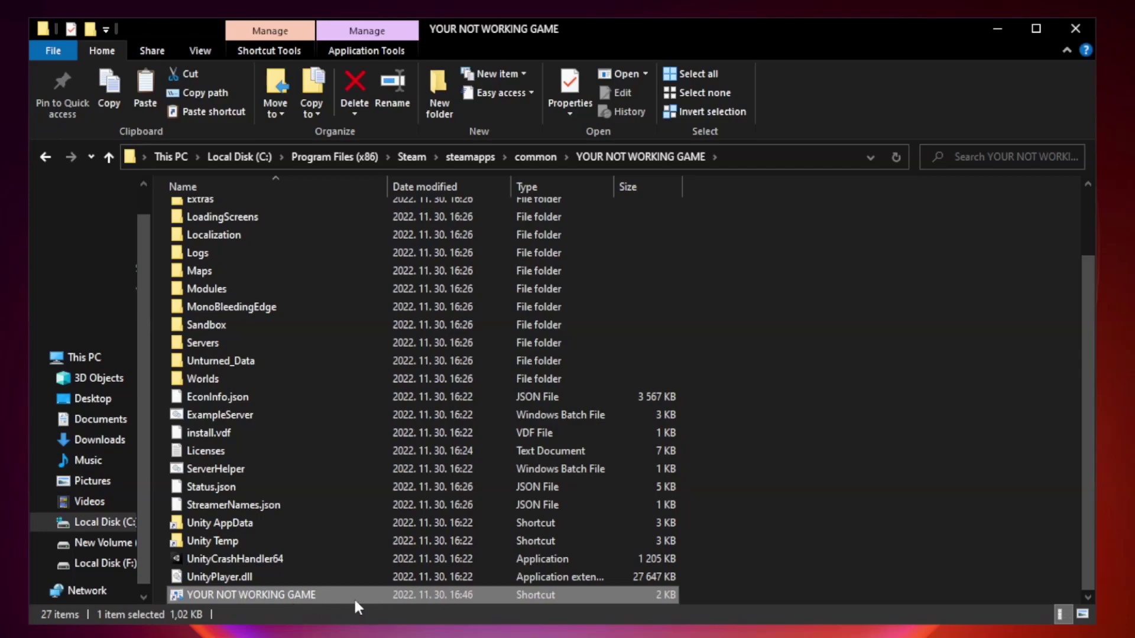
{"action": "right_click", "coordinate": [384, 595]}
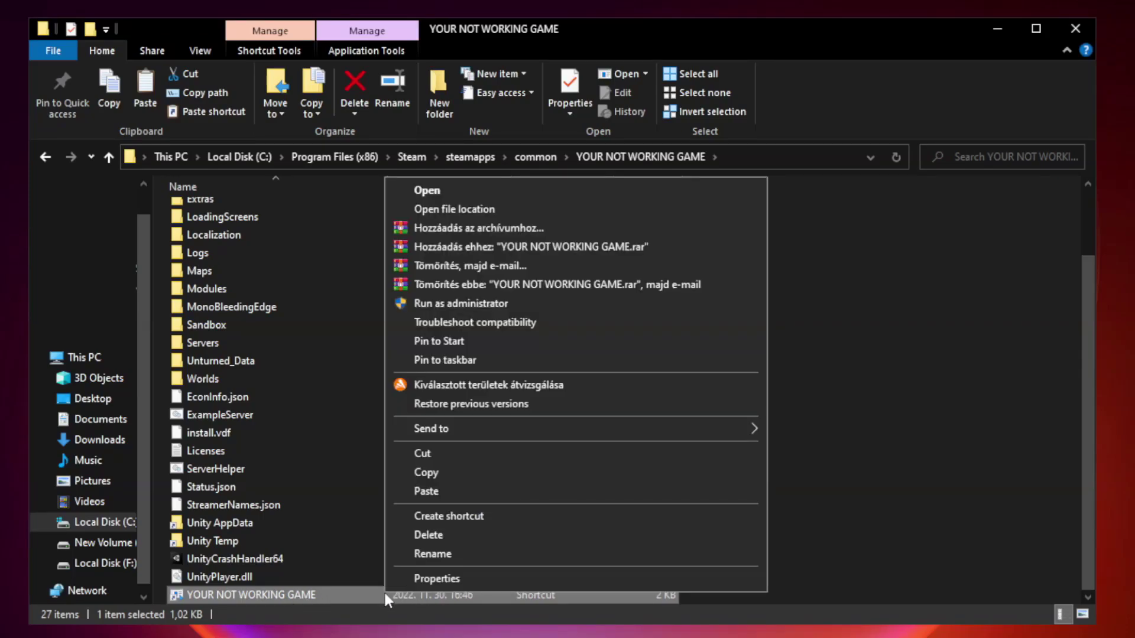
- Open the shortcut's Properties dialog, showing Steam.exe as target, and move it higher on screen
{"action": "left_click", "coordinate": [572, 579]}
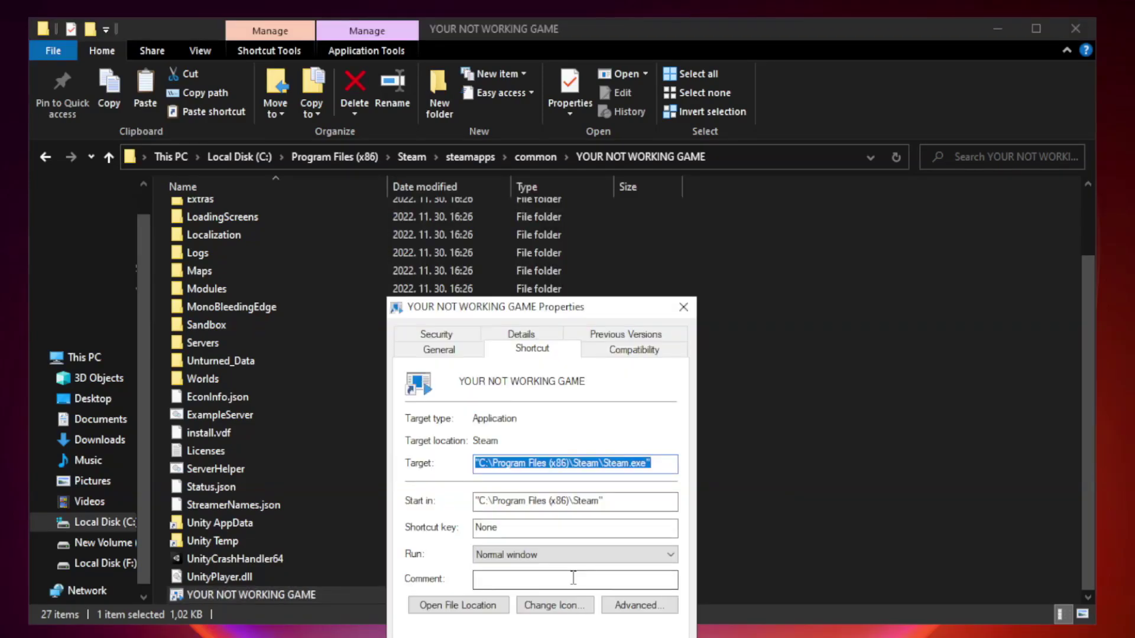
{"action": "left_click_drag", "start_coordinate": [564, 311], "coordinate": [562, 128]}
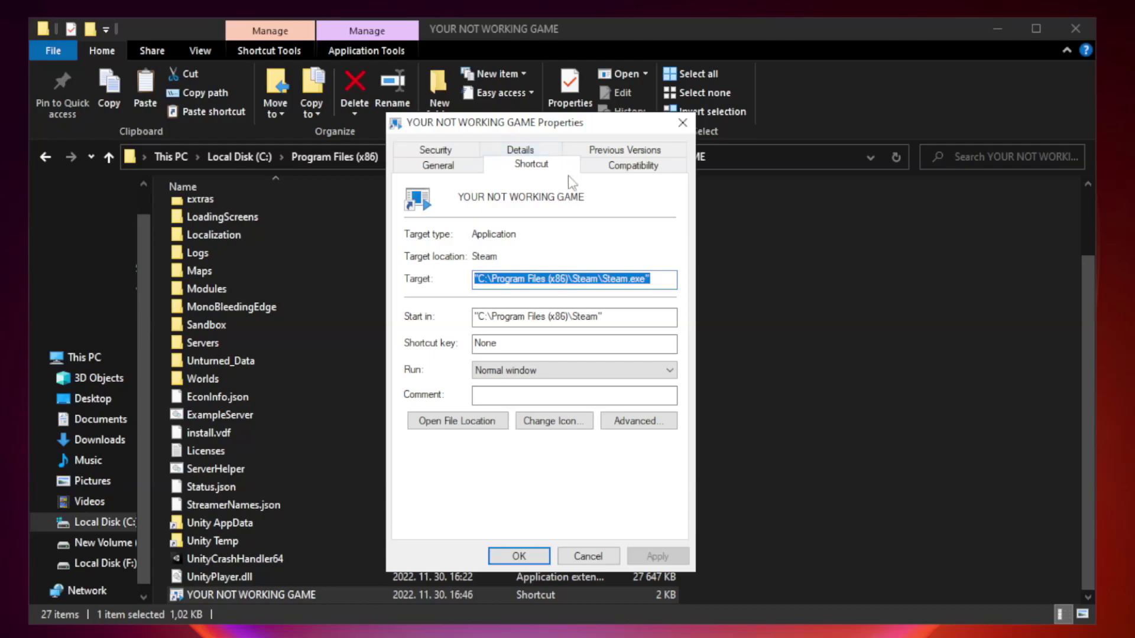
- Set the shortcut to Windows 8 compatibility mode, disable fullscreen optimizations, run as administrator, and apply
{"action": "left_click", "coordinate": [631, 167]}
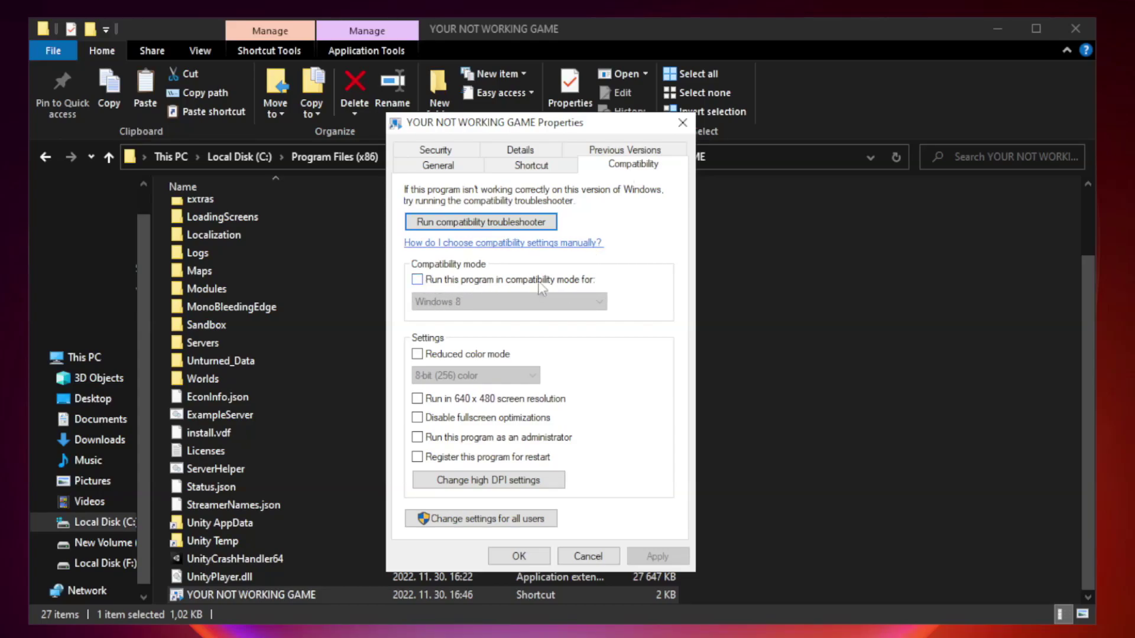
{"action": "left_click", "coordinate": [452, 286]}
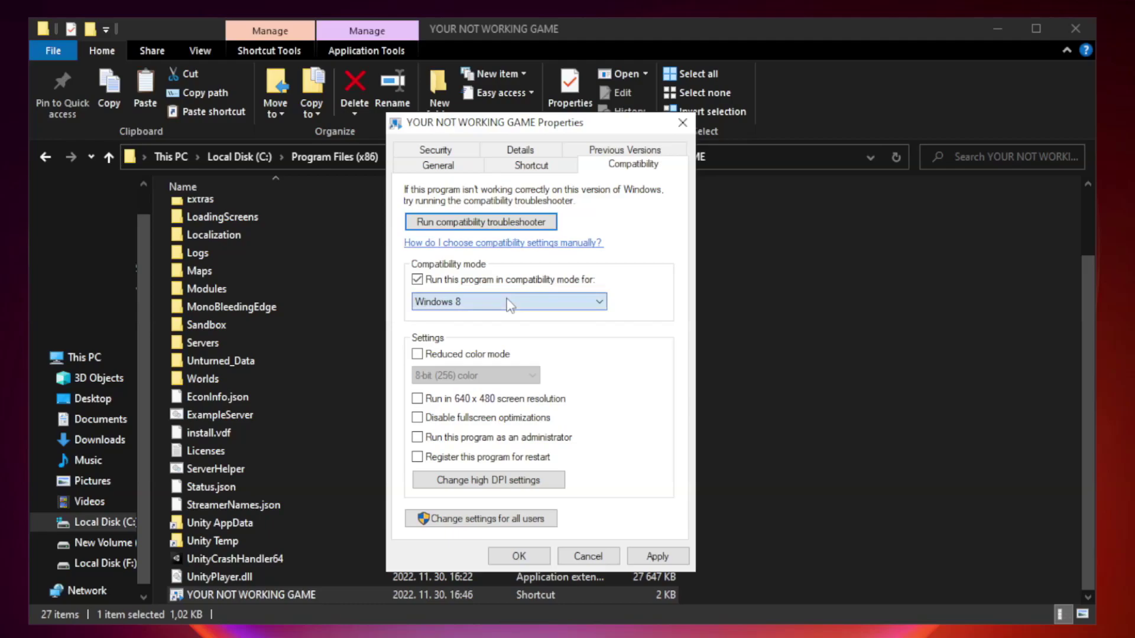
{"action": "left_click", "coordinate": [472, 301]}
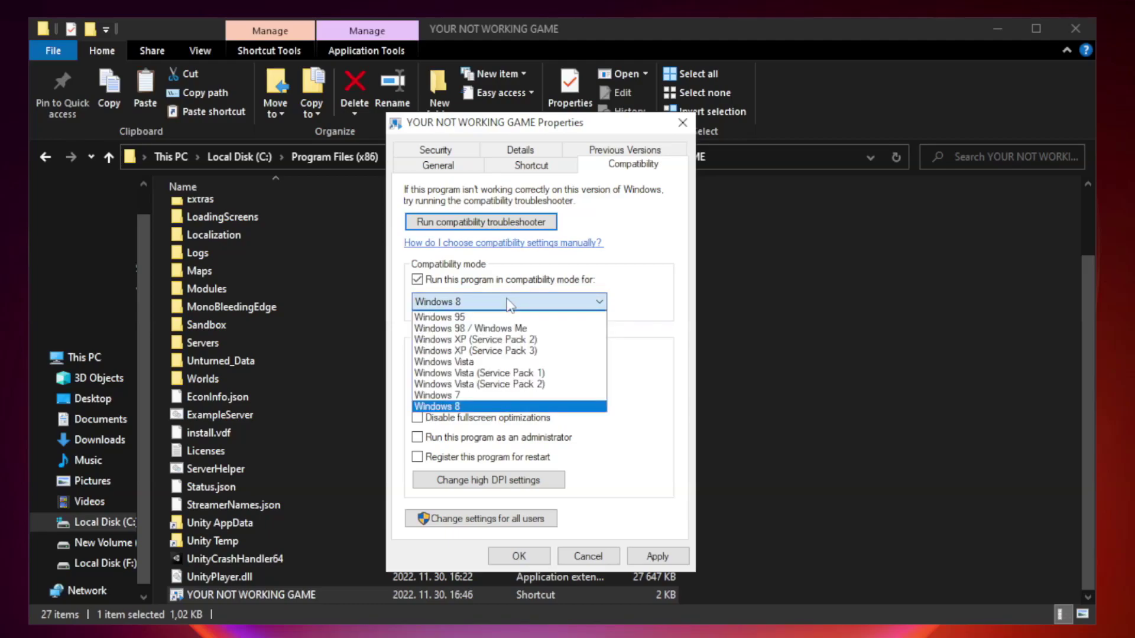
{"action": "left_click", "coordinate": [479, 407]}
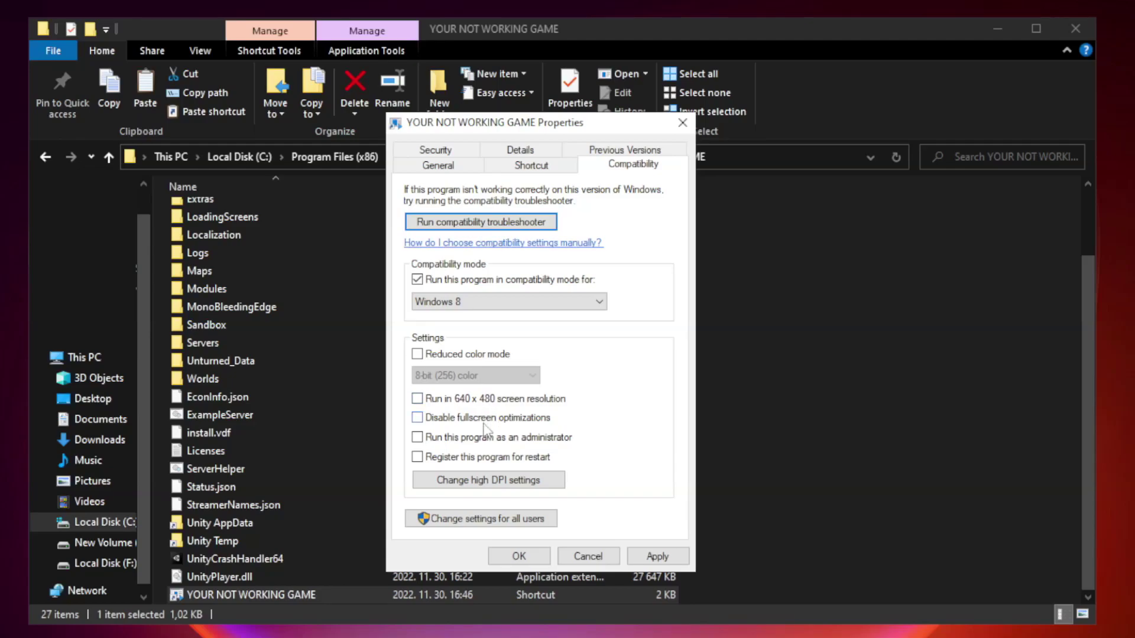
{"action": "left_click", "coordinate": [444, 421]}
{"action": "left_click", "coordinate": [446, 443]}
{"action": "left_click", "coordinate": [666, 559]}
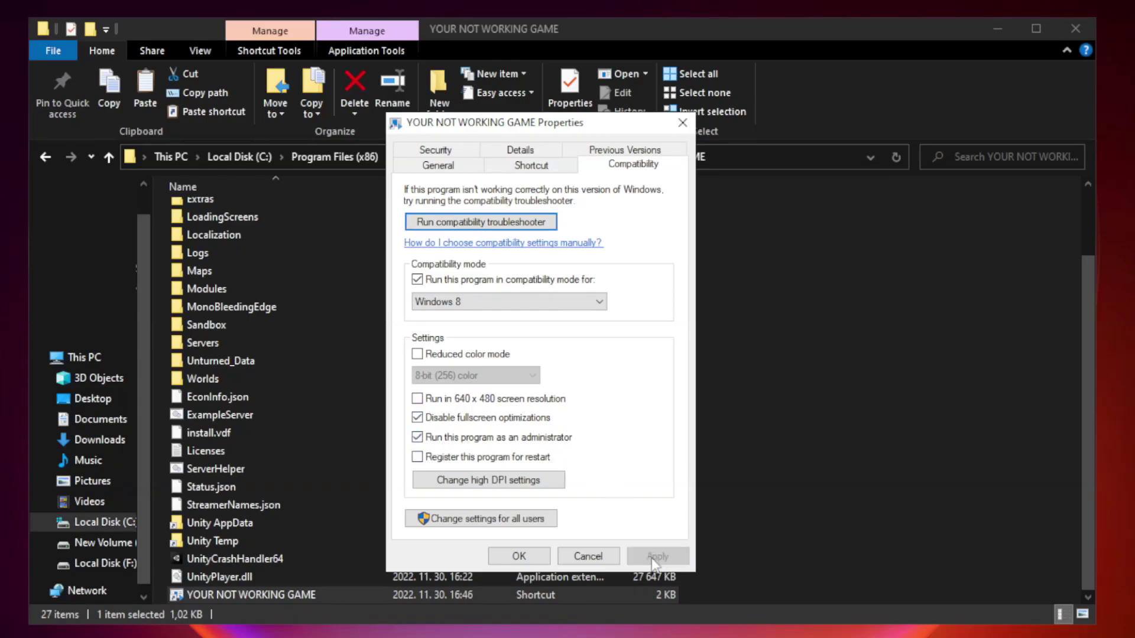
{"action": "left_click", "coordinate": [518, 557]}
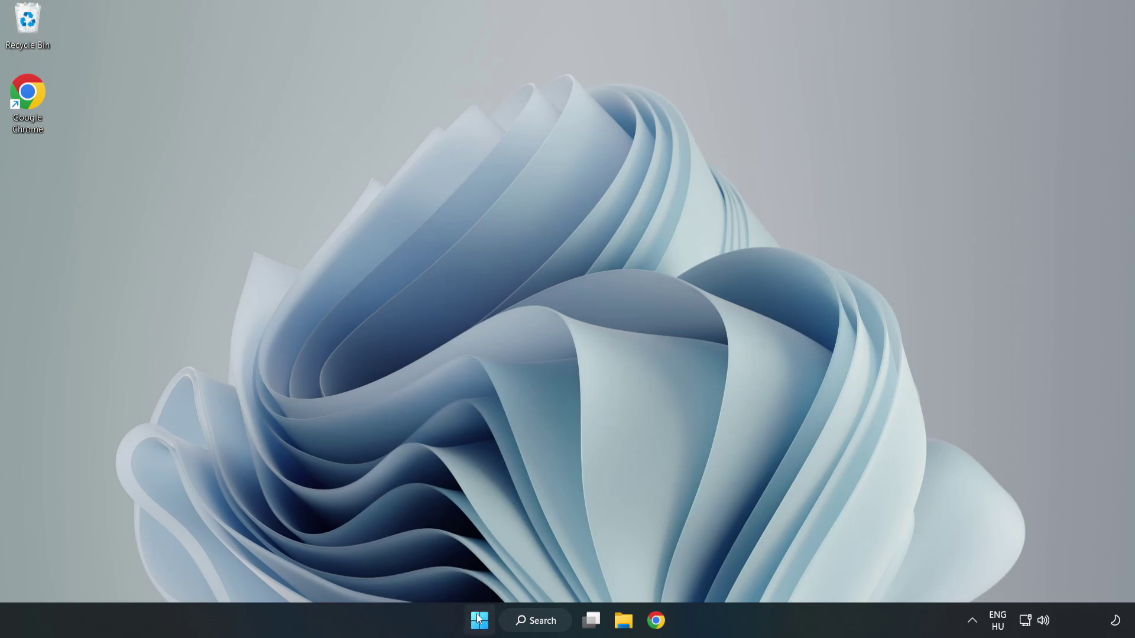
- Launch Task Manager from the Start button's Win+X quick menu
{"action": "right_click", "coordinate": [481, 624]}
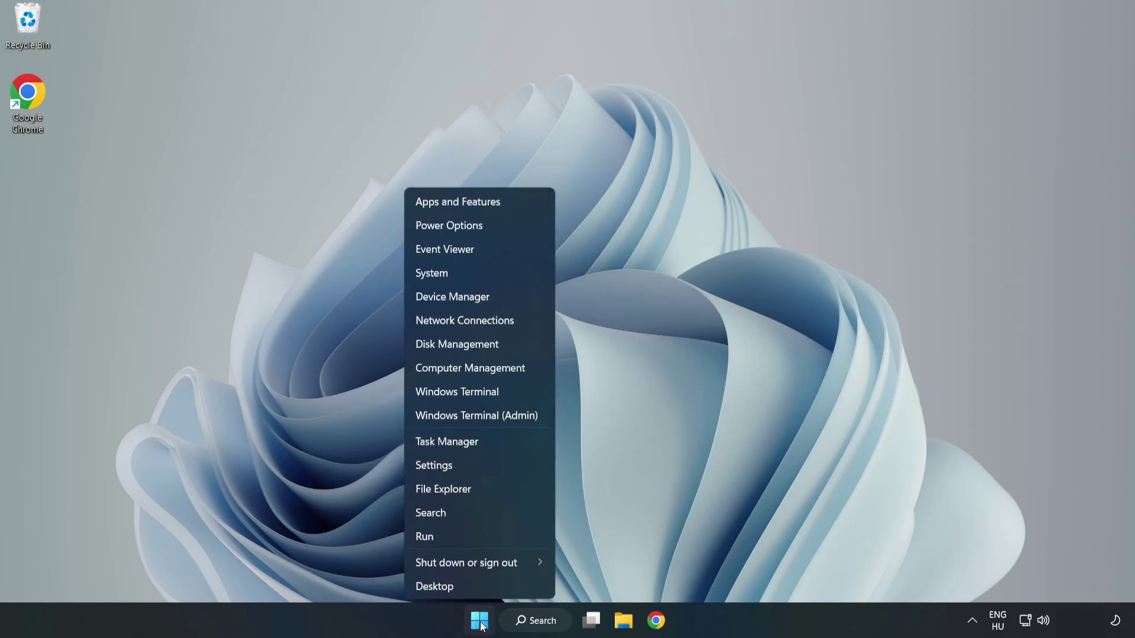
{"action": "left_click", "coordinate": [478, 442]}
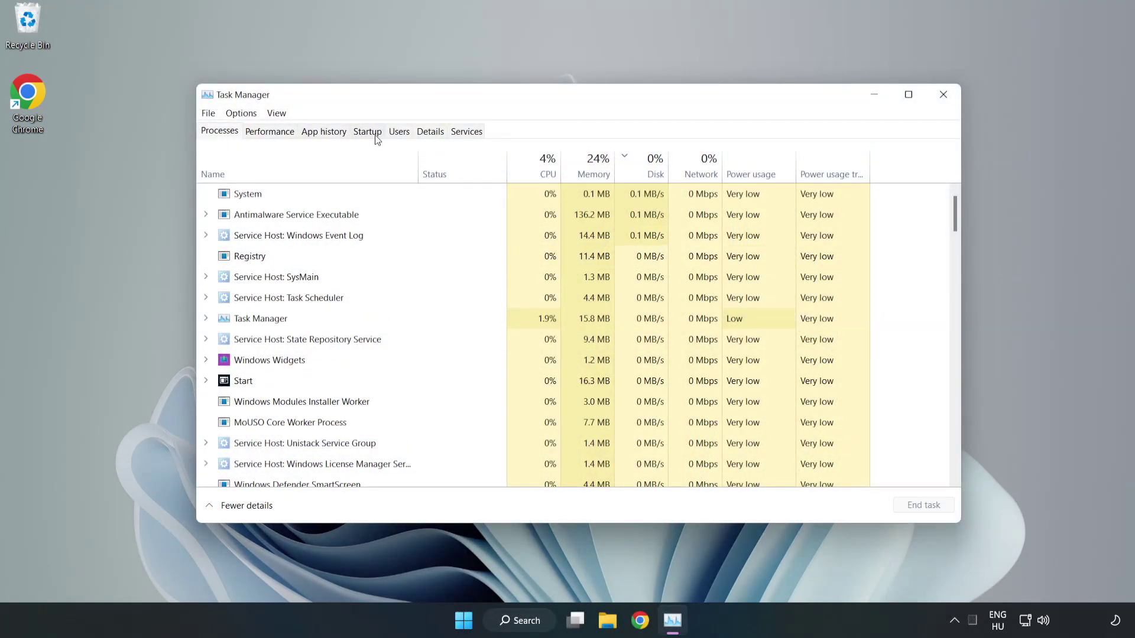
- Disable Cortana, Microsoft Edge, Microsoft Teams and Phone Link as startup apps, then close Task Manager
{"action": "left_click", "coordinate": [367, 131]}
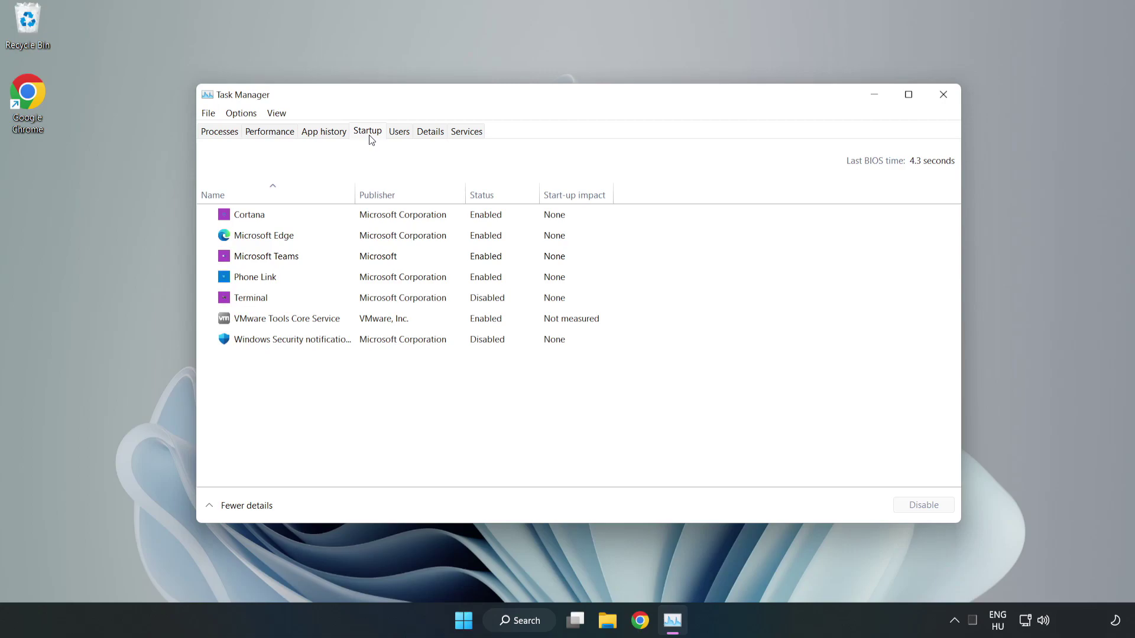
{"action": "left_click", "coordinate": [392, 223]}
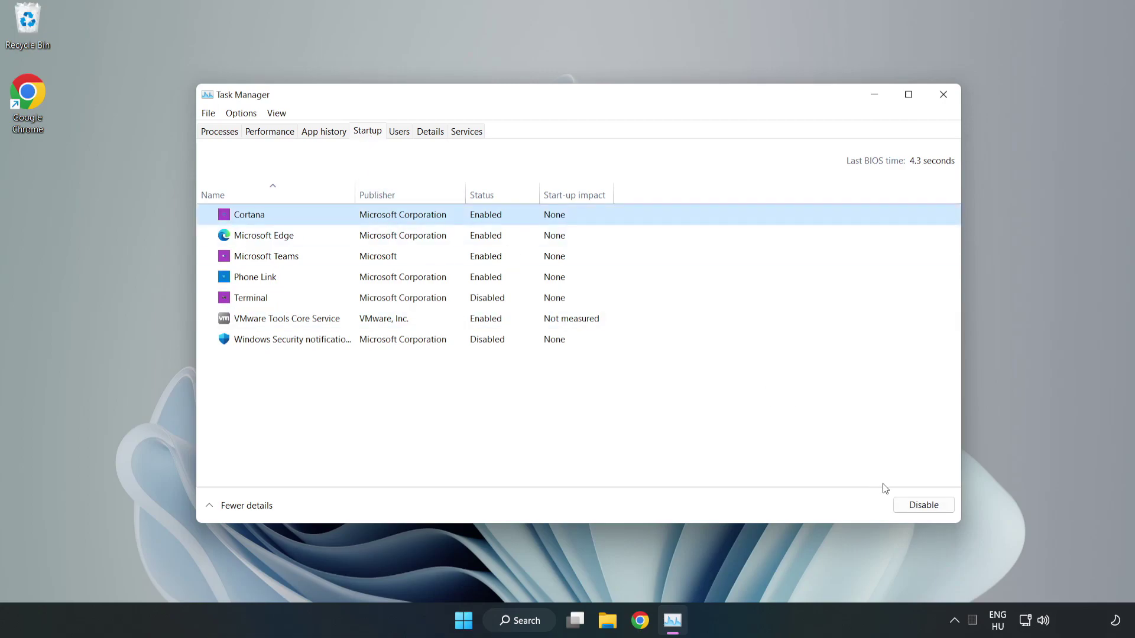
{"action": "left_click", "coordinate": [917, 506]}
{"action": "left_click", "coordinate": [491, 236]}
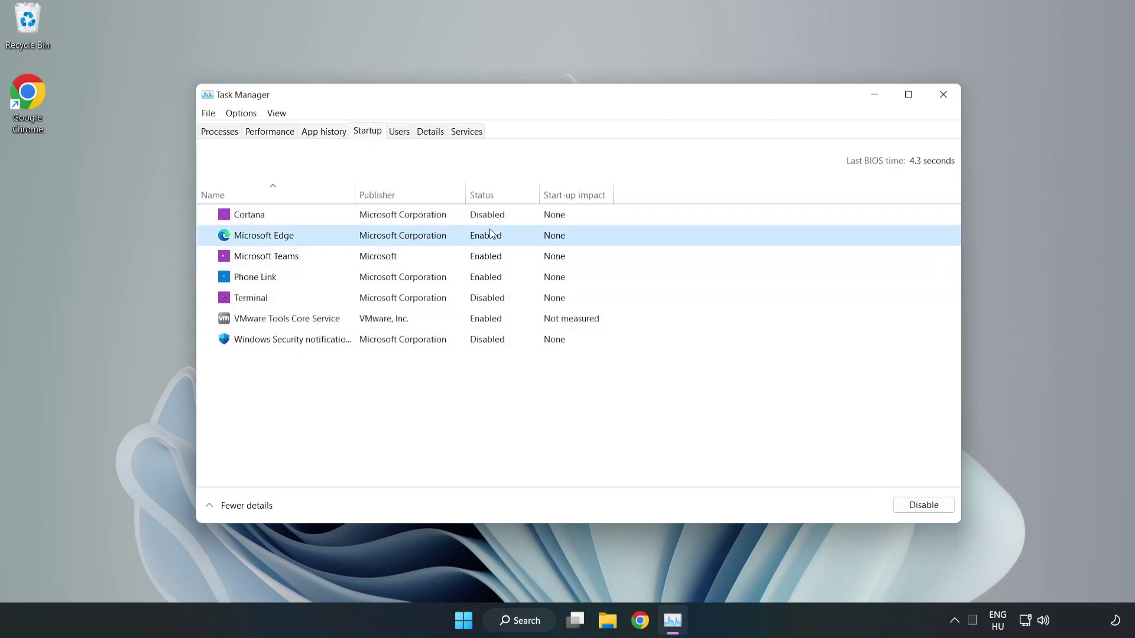
{"action": "left_click", "coordinate": [910, 503]}
{"action": "left_click", "coordinate": [384, 257]}
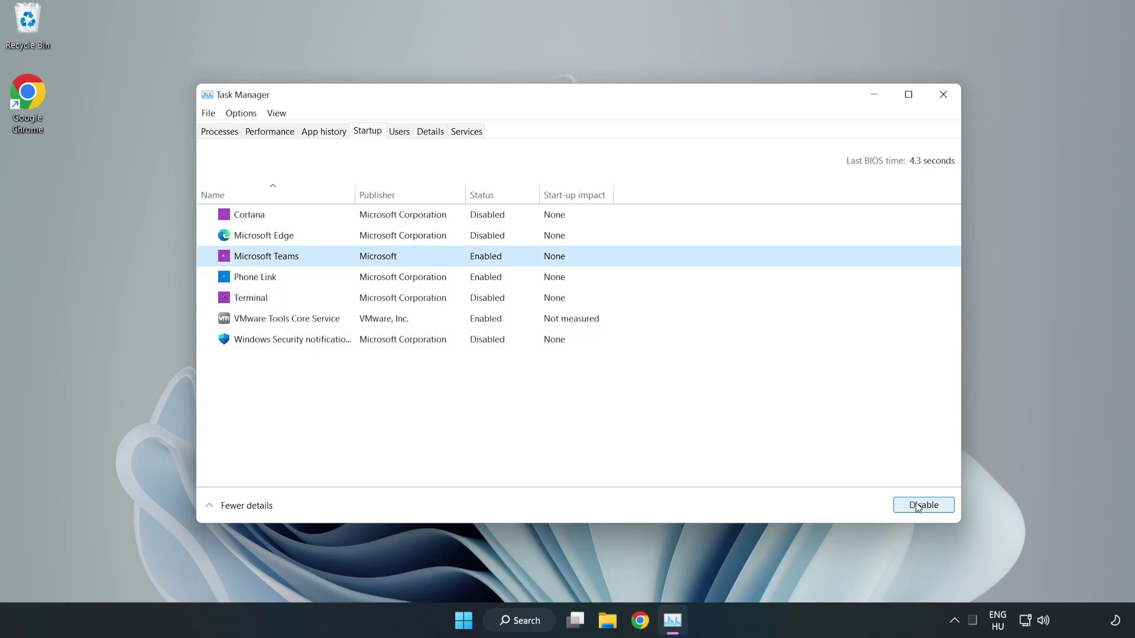
{"action": "left_click", "coordinate": [917, 506]}
{"action": "left_click", "coordinate": [377, 277]}
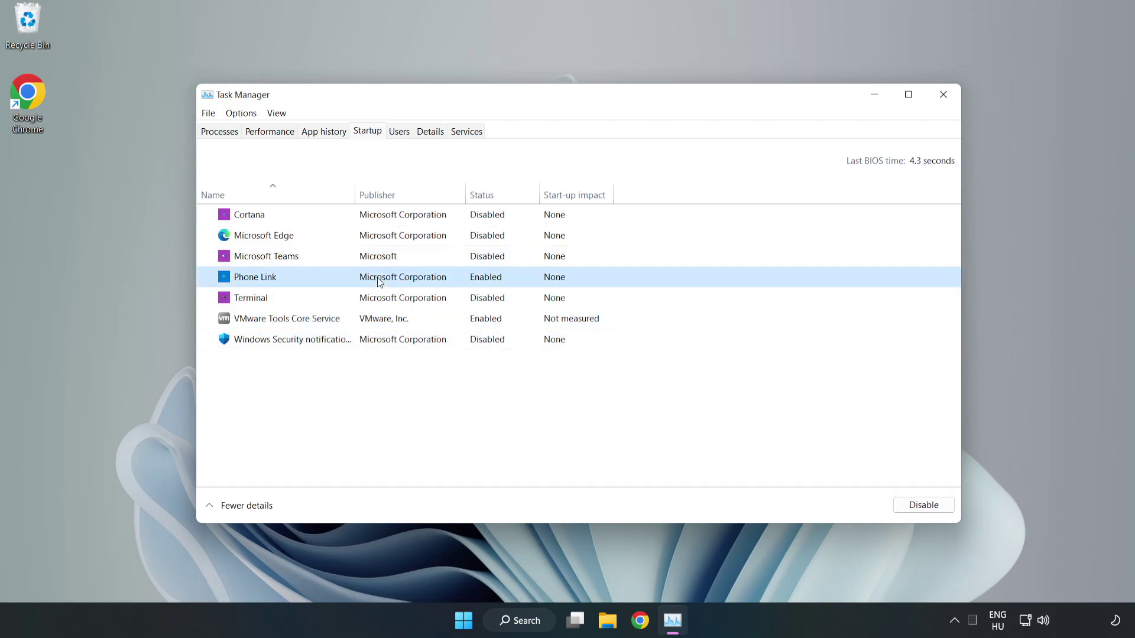
{"action": "left_click", "coordinate": [909, 510]}
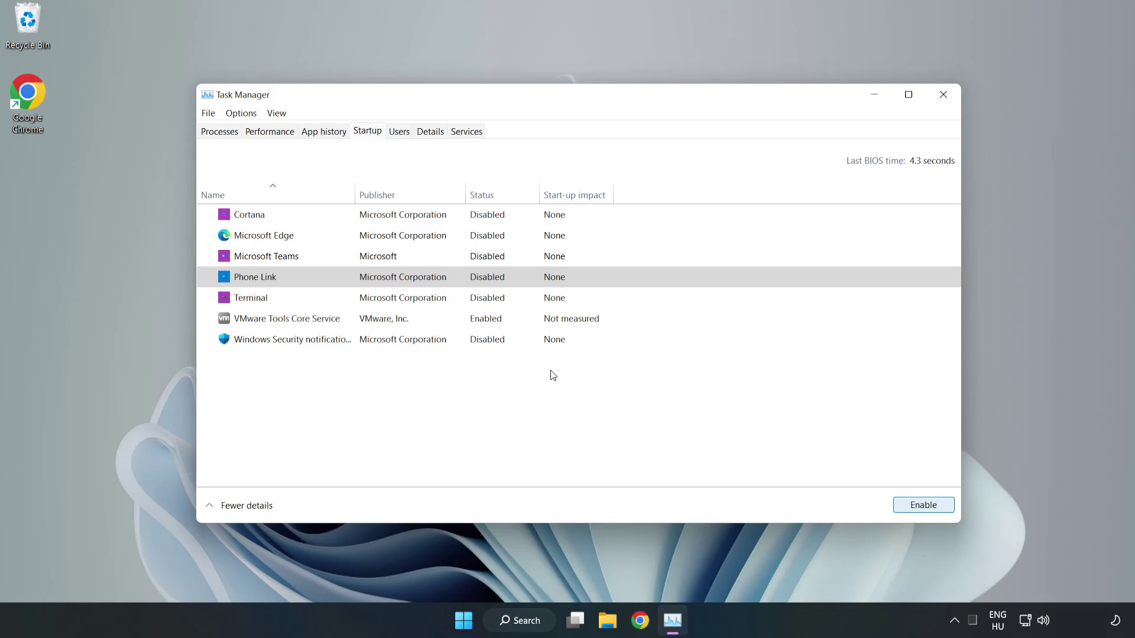
{"action": "left_click", "coordinate": [944, 96]}
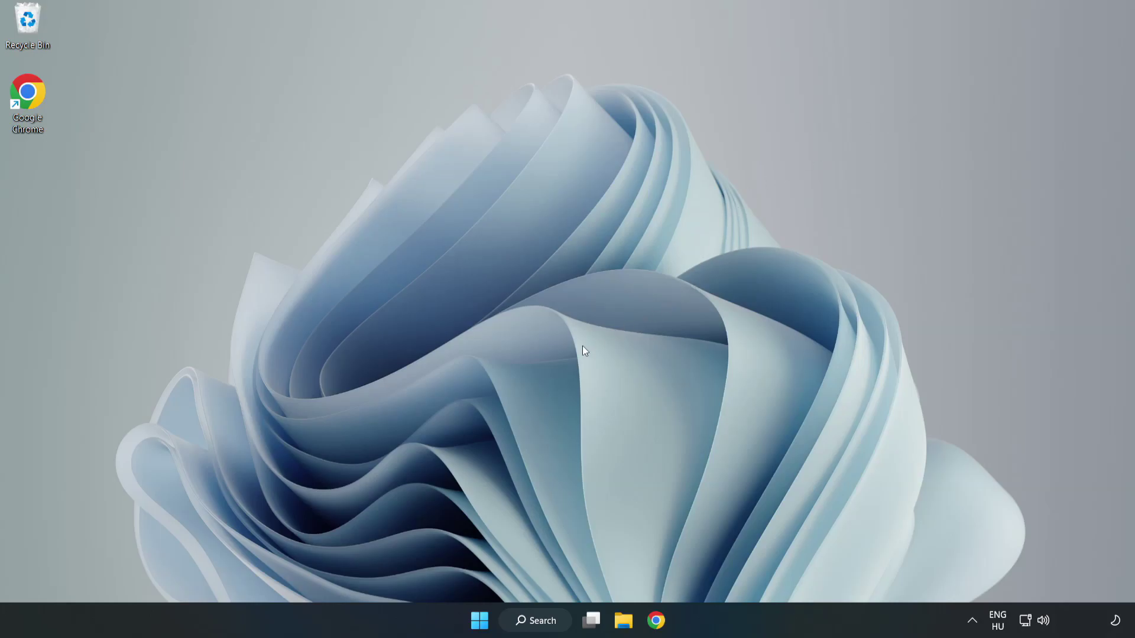
- Download the DirectX End-User Runtime Web Installer in Chrome and run dxwebsetup.exe
{"action": "left_click", "coordinate": [655, 625]}
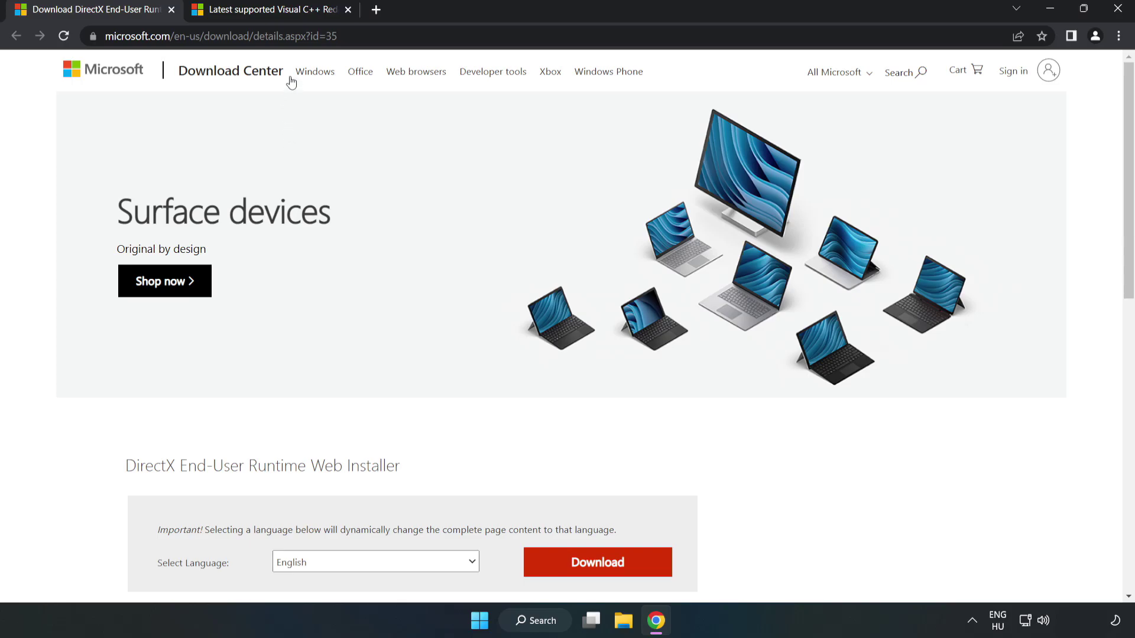
{"action": "left_click", "coordinate": [121, 35]}
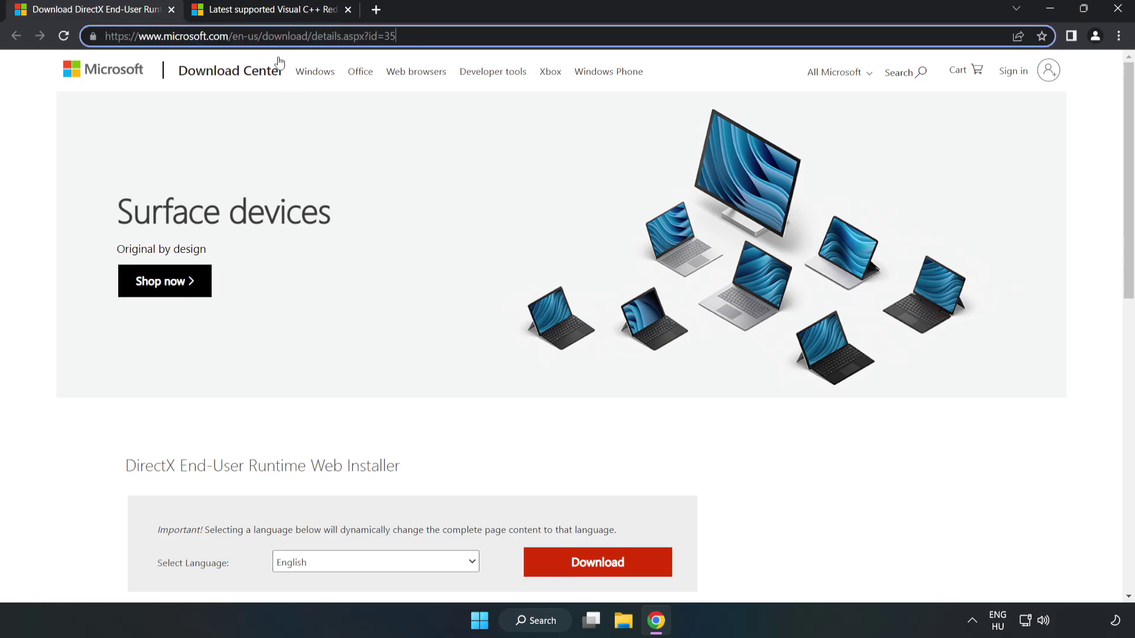
{"action": "left_click", "coordinate": [47, 135]}
{"action": "scroll", "coordinate": [44, 135], "scroll_direction": "down", "scroll_amount": 3}
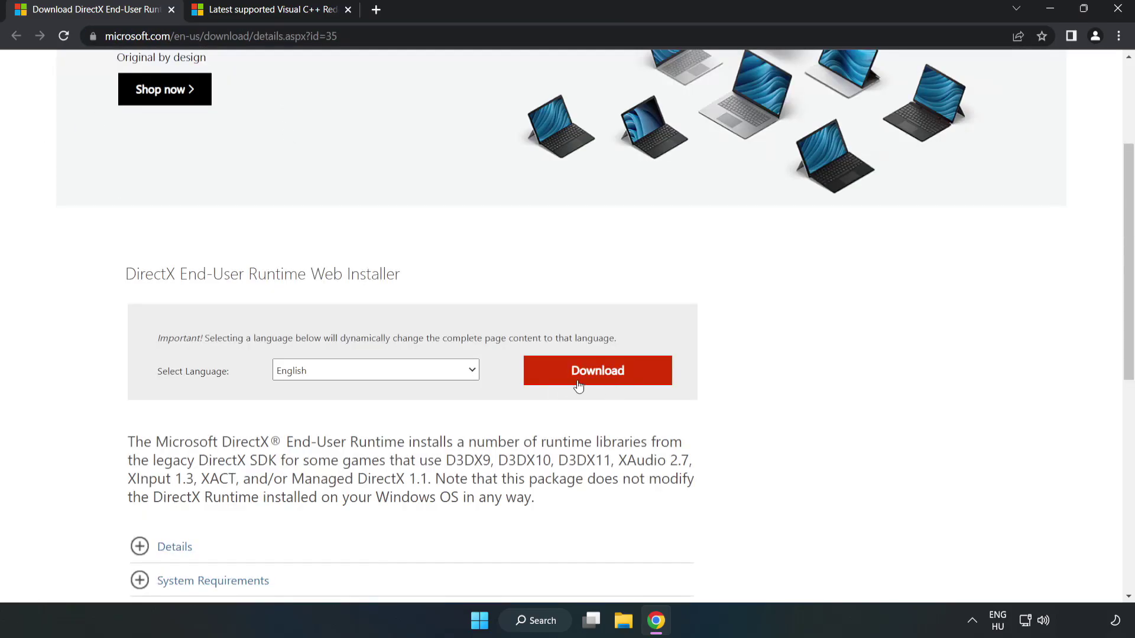
{"action": "left_click", "coordinate": [602, 382]}
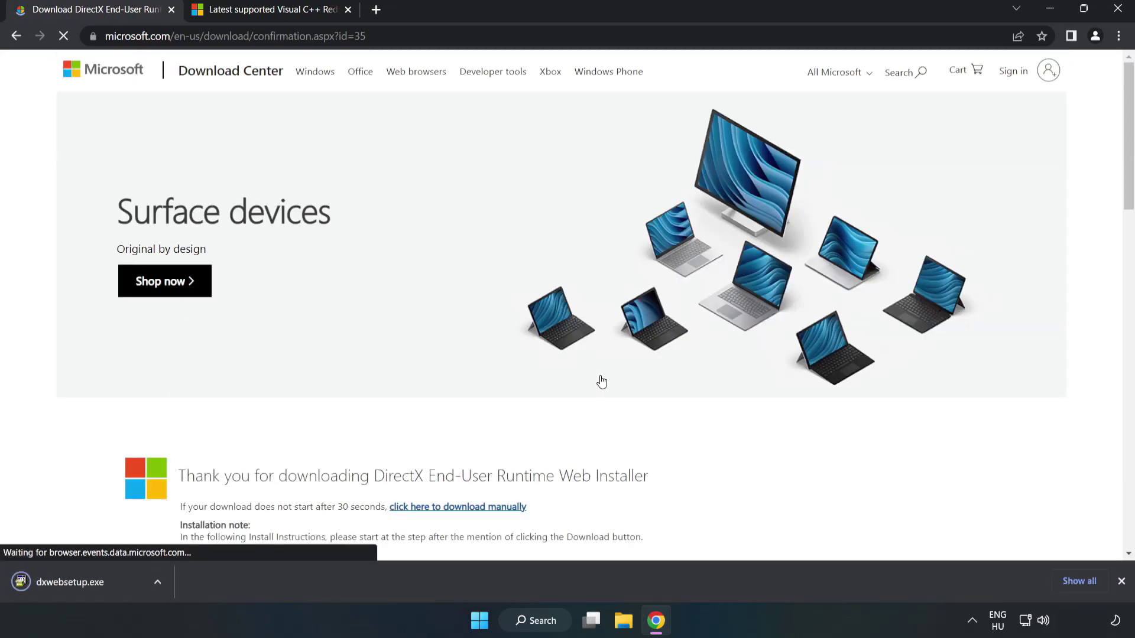
{"action": "left_click", "coordinate": [83, 582]}
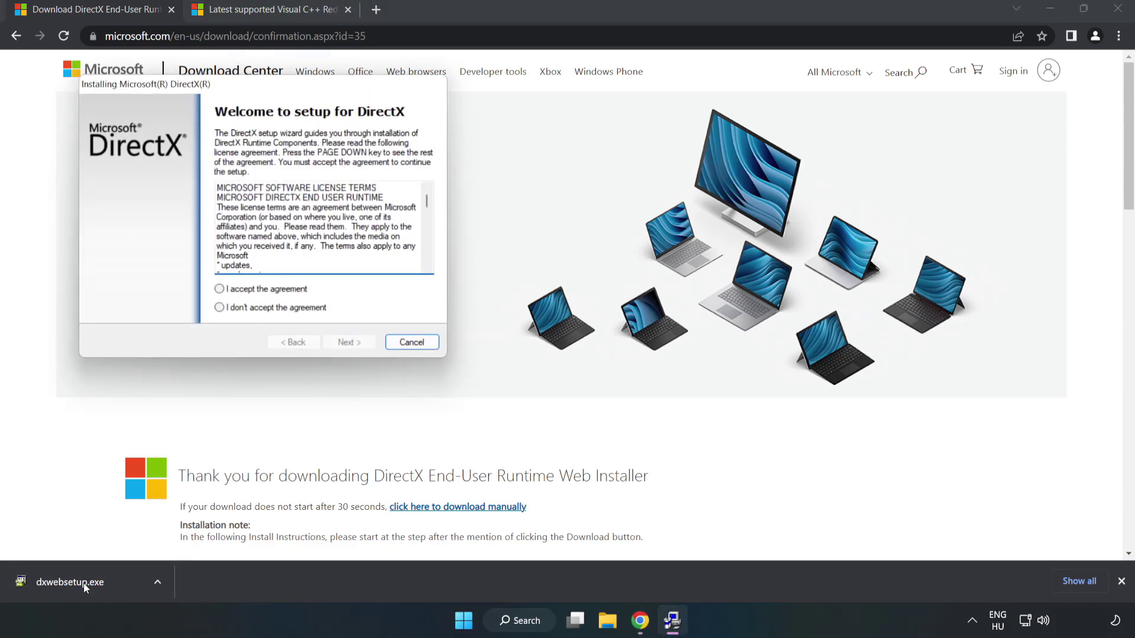
- Accept the DirectX license, decline the Bing Bar, and complete setup
{"action": "left_click_drag", "start_coordinate": [256, 91], "coordinate": [553, 191]}
{"action": "left_click_drag", "start_coordinate": [721, 301], "coordinate": [712, 360]}
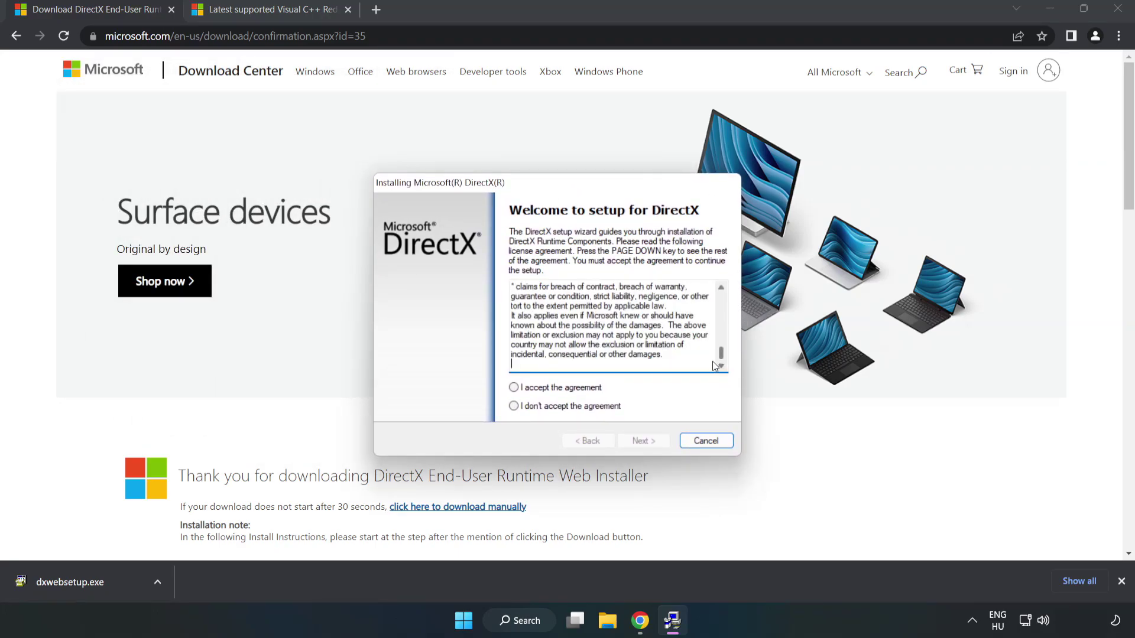
{"action": "left_click", "coordinate": [524, 390]}
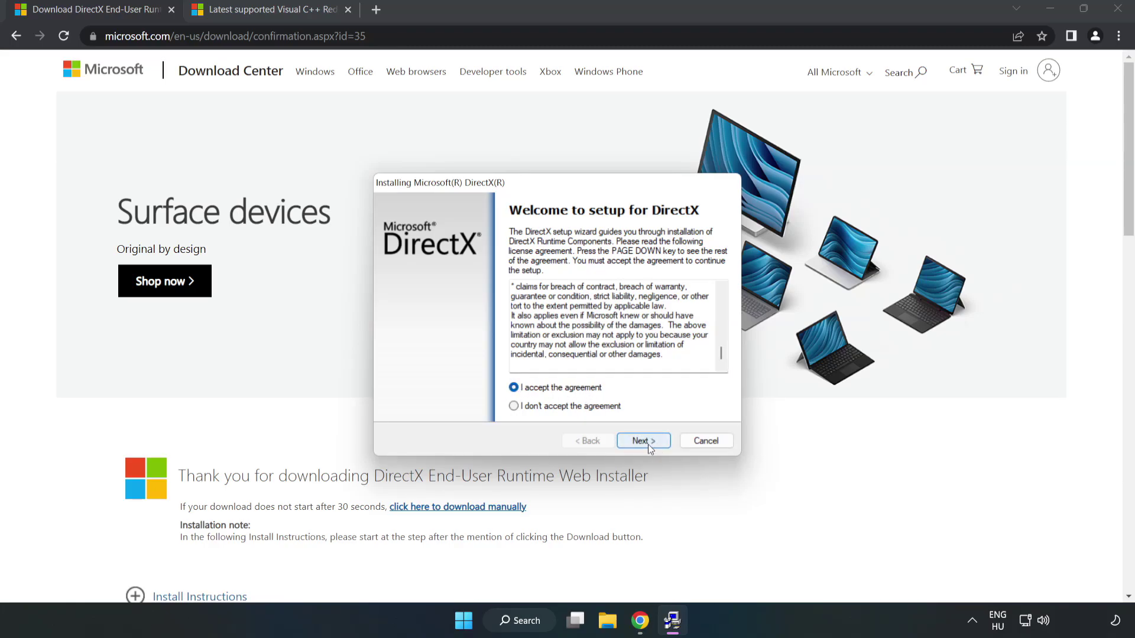
{"action": "left_click", "coordinate": [647, 444]}
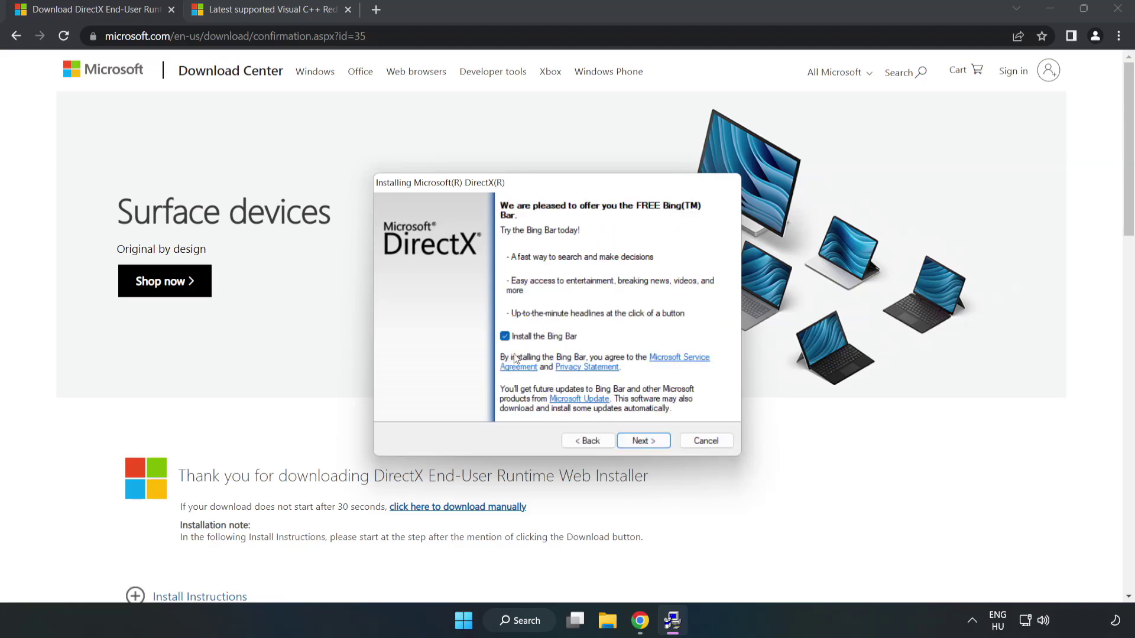
{"action": "left_click", "coordinate": [505, 338]}
{"action": "left_click", "coordinate": [653, 445]}
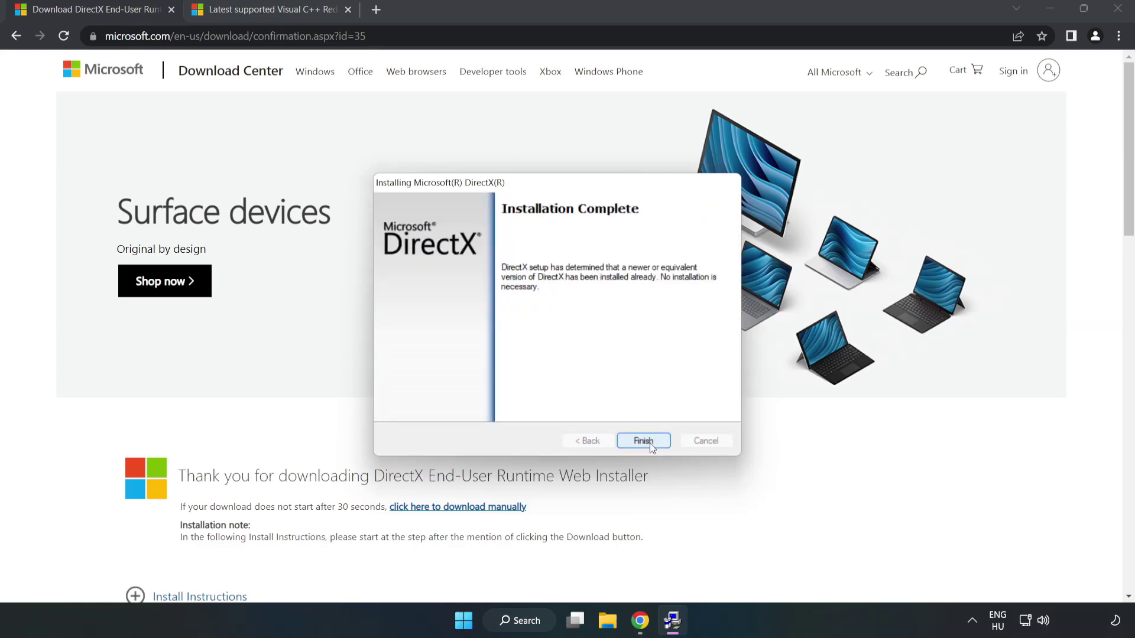
{"action": "left_click", "coordinate": [644, 440]}
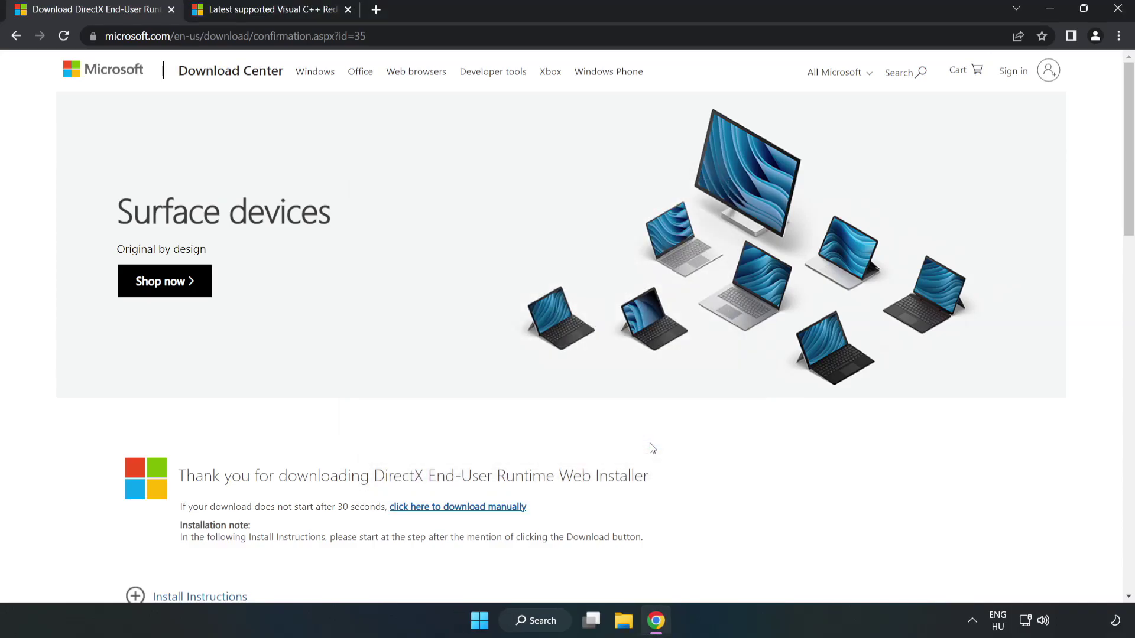
- Download the ARM64, x86 and x64 Visual C++ 2015-2022 redistributable packages
{"action": "left_click", "coordinate": [171, 9]}
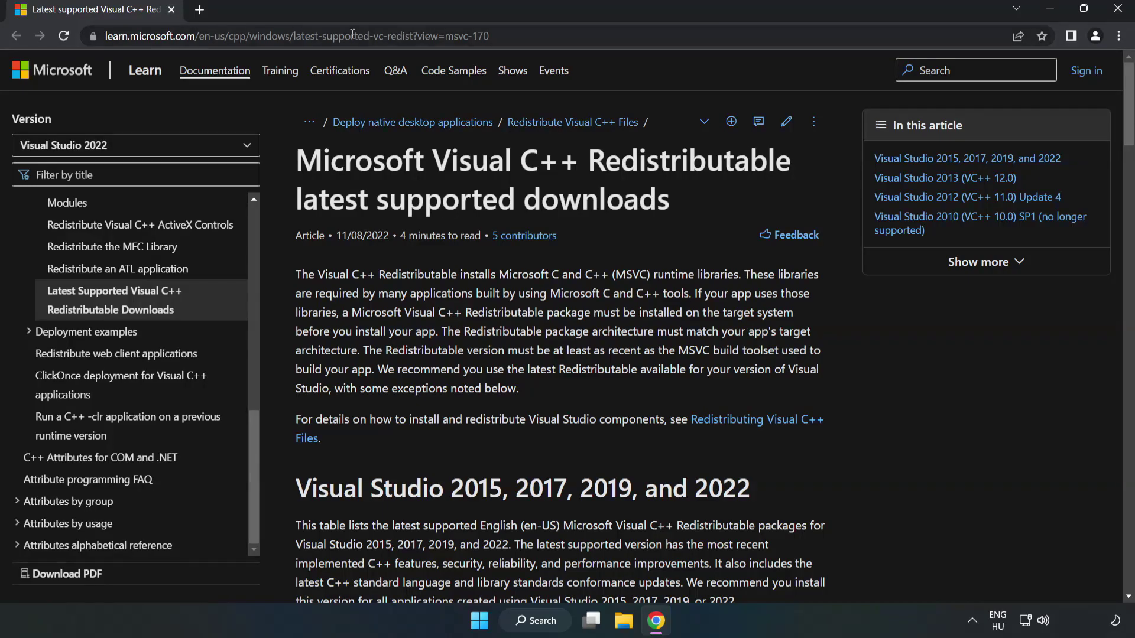
{"action": "left_click", "coordinate": [517, 36]}
{"action": "double_click", "coordinate": [517, 36]}
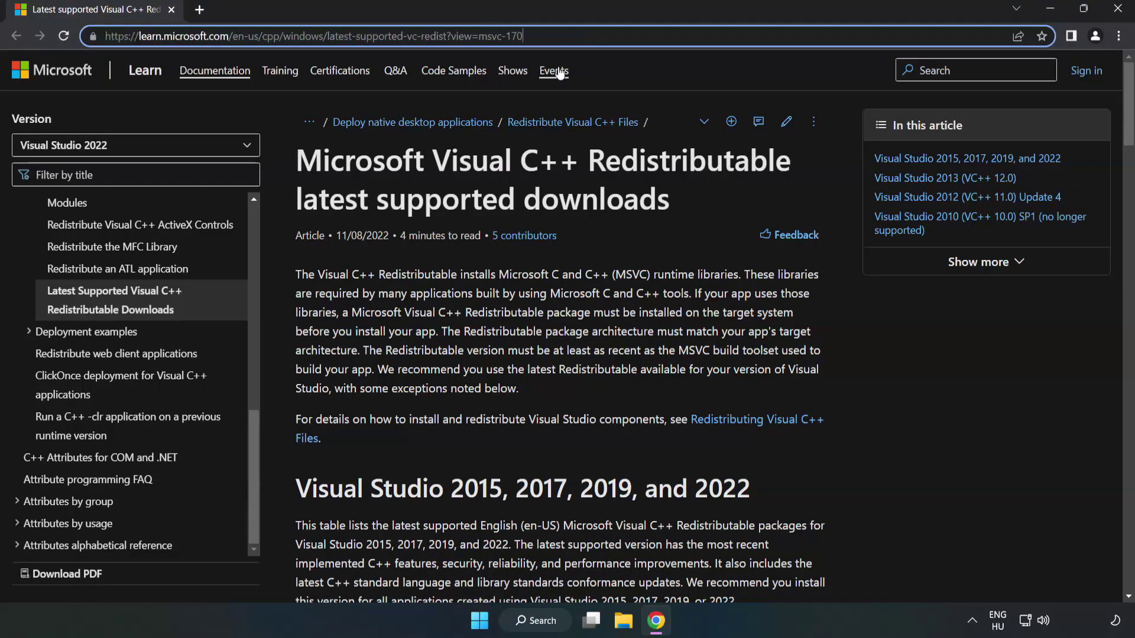
{"action": "left_click", "coordinate": [451, 212]}
{"action": "scroll", "coordinate": [453, 212], "scroll_direction": "down", "scroll_amount": 6}
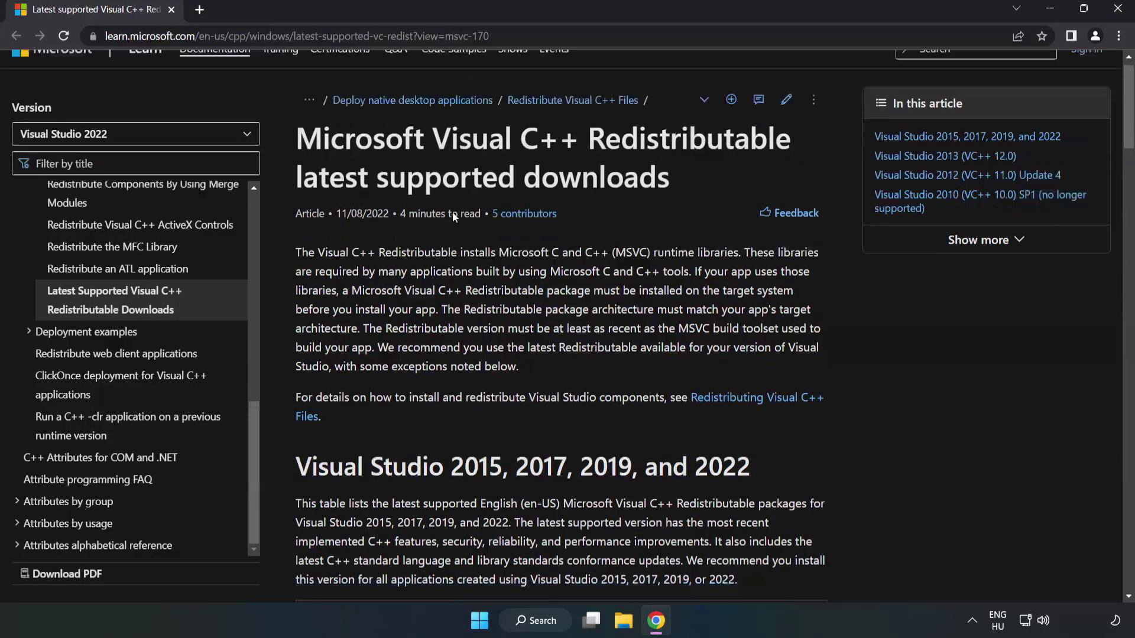
{"action": "scroll", "coordinate": [457, 222], "scroll_direction": "down", "scroll_amount": 1}
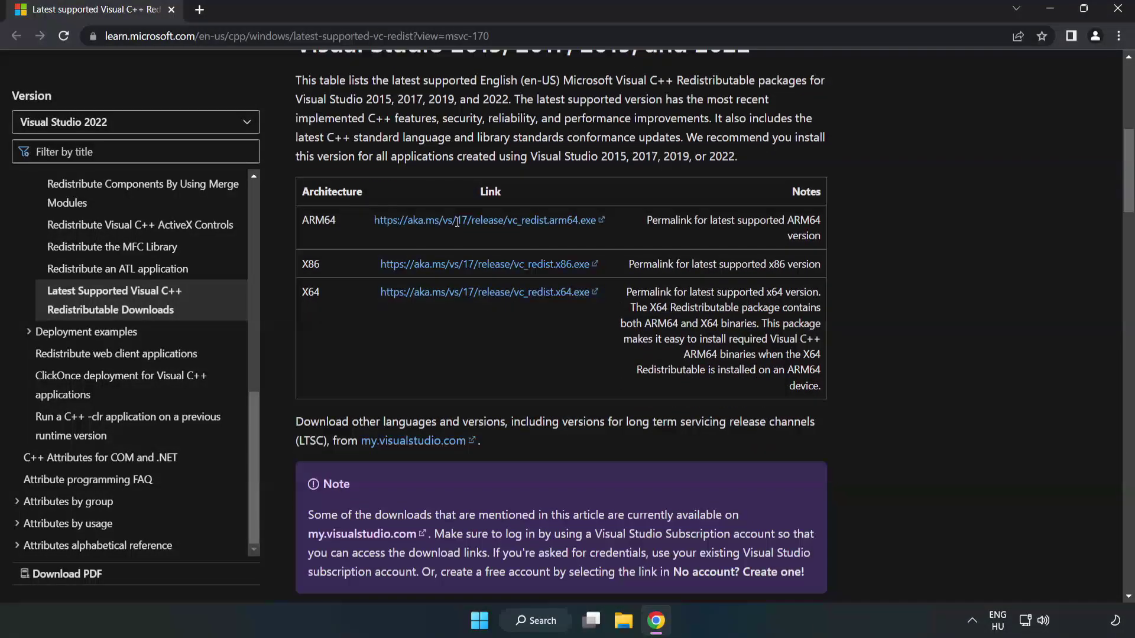
{"action": "scroll", "coordinate": [455, 224], "scroll_direction": "up", "scroll_amount": 1}
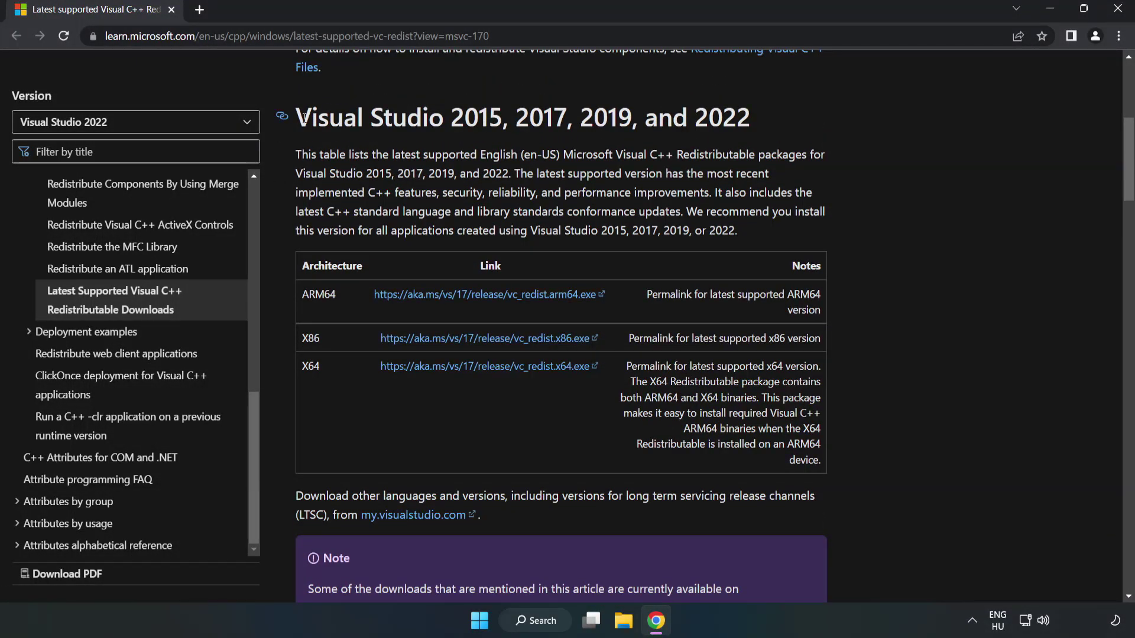
{"action": "left_click_drag", "start_coordinate": [303, 117], "coordinate": [753, 125]}
{"action": "left_click", "coordinate": [703, 149]}
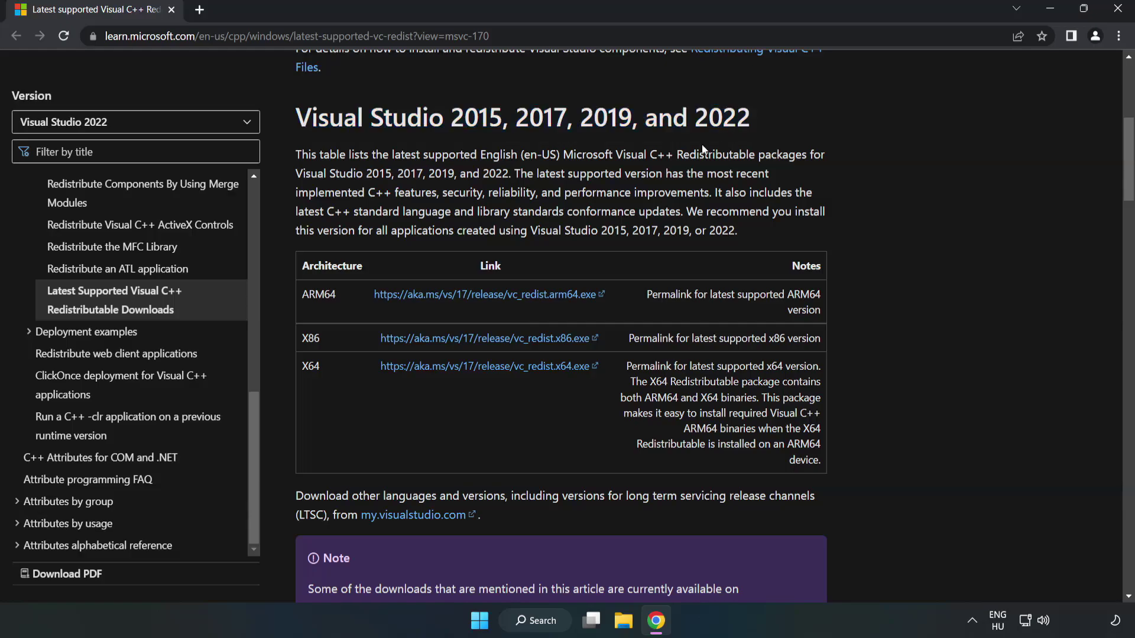
{"action": "left_click", "coordinate": [467, 293]}
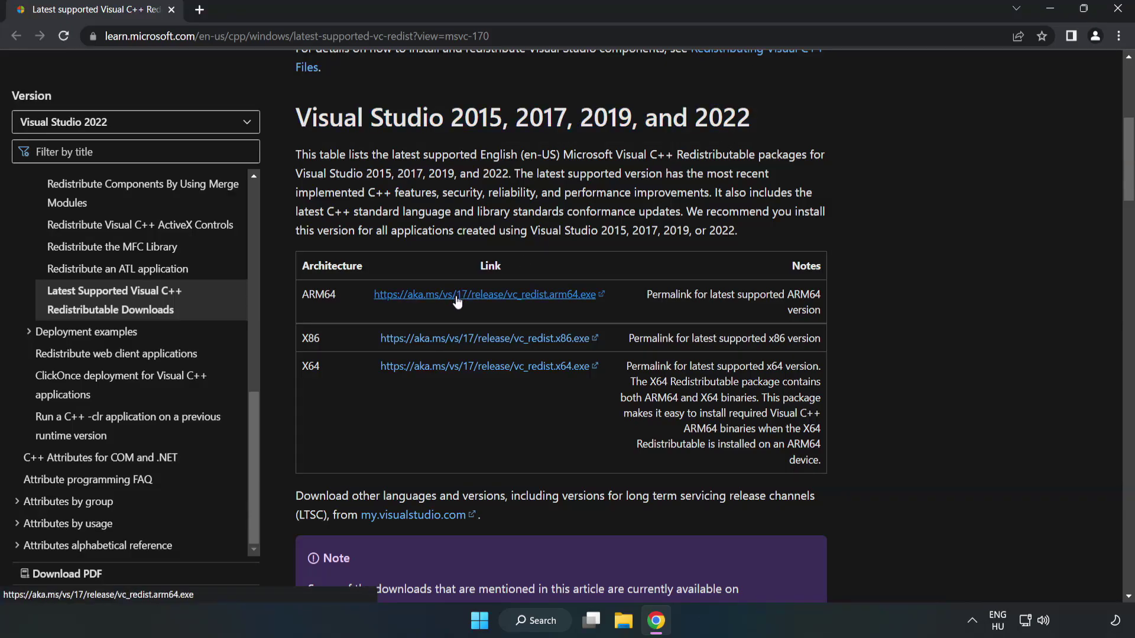
{"action": "left_click", "coordinate": [462, 349]}
{"action": "left_click", "coordinate": [476, 369]}
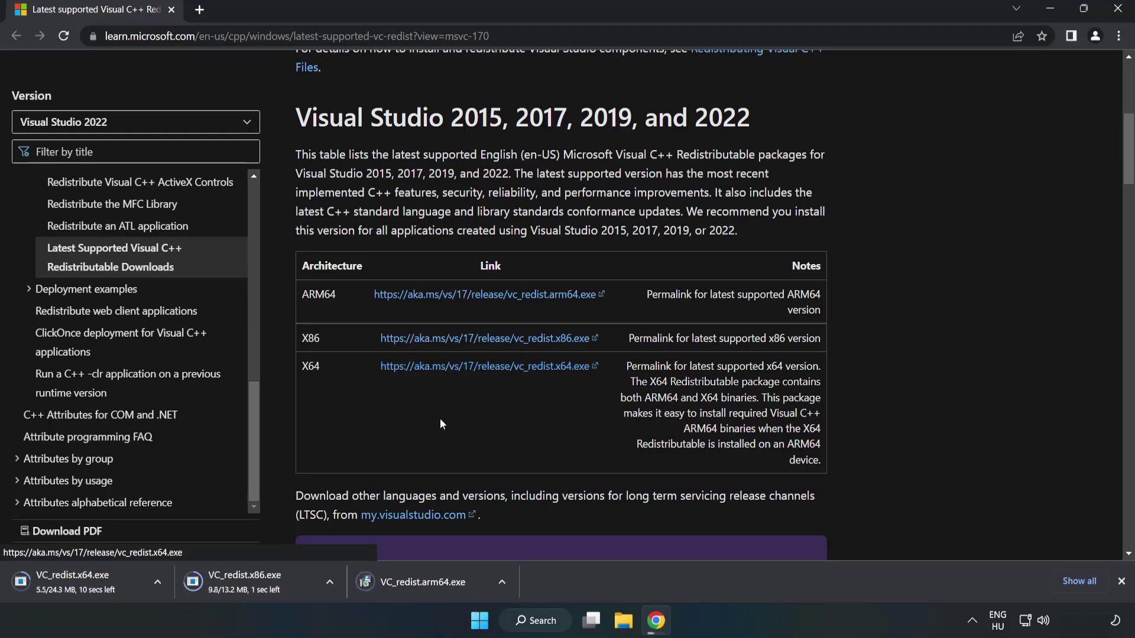
- Run VC_redist.arm64.exe, accept its license terms, and start the install
{"action": "left_click", "coordinate": [432, 583]}
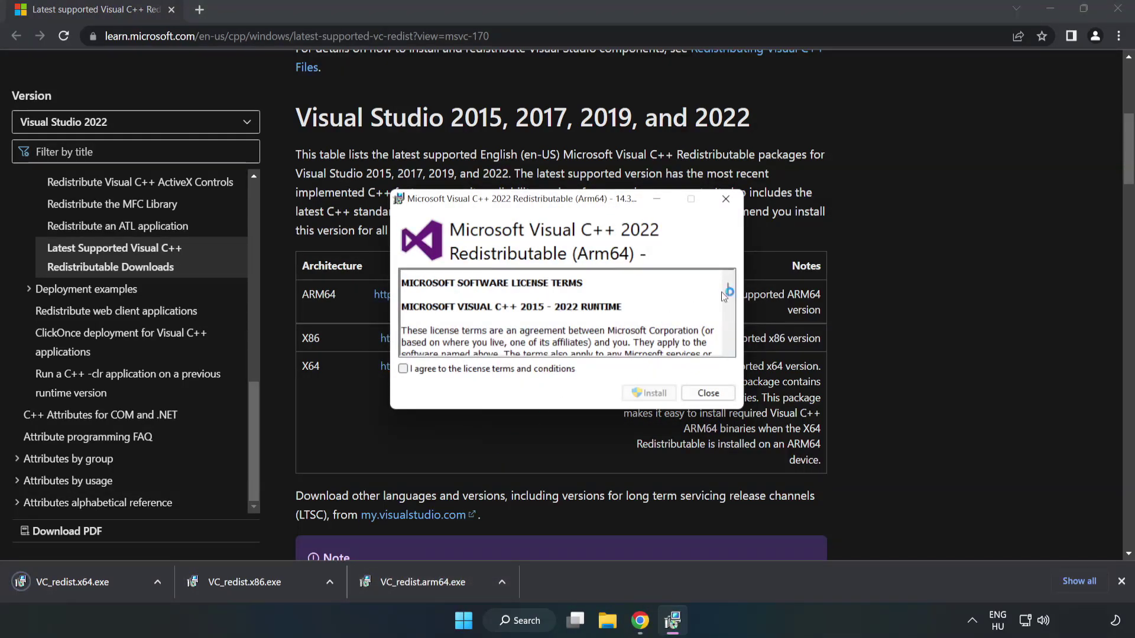
{"action": "scroll", "coordinate": [728, 290], "scroll_direction": "down", "scroll_amount": 15}
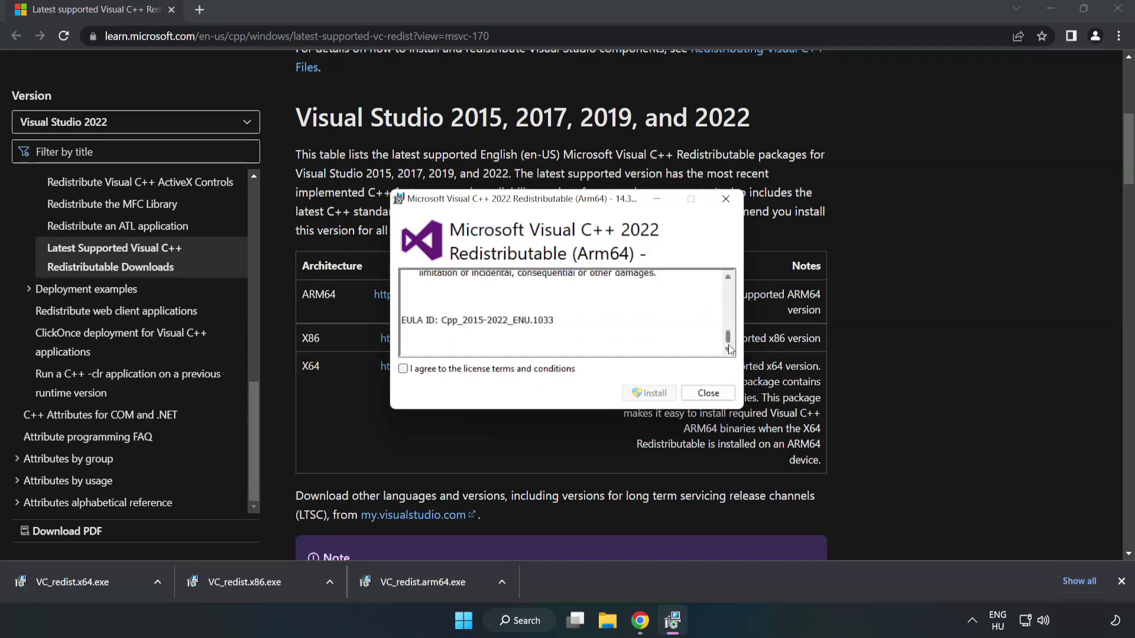
{"action": "left_click", "coordinate": [403, 369]}
{"action": "left_click", "coordinate": [650, 394]}
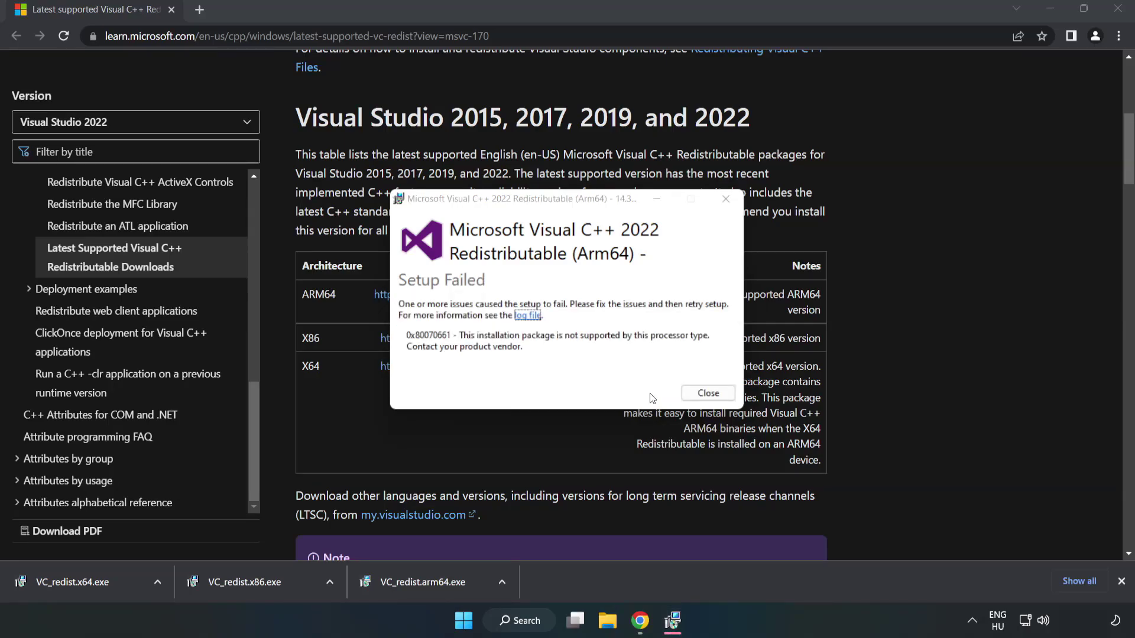
- Dismiss the failed ARM64 setup and install the x86 Visual C++ runtime
{"action": "left_click", "coordinate": [707, 393]}
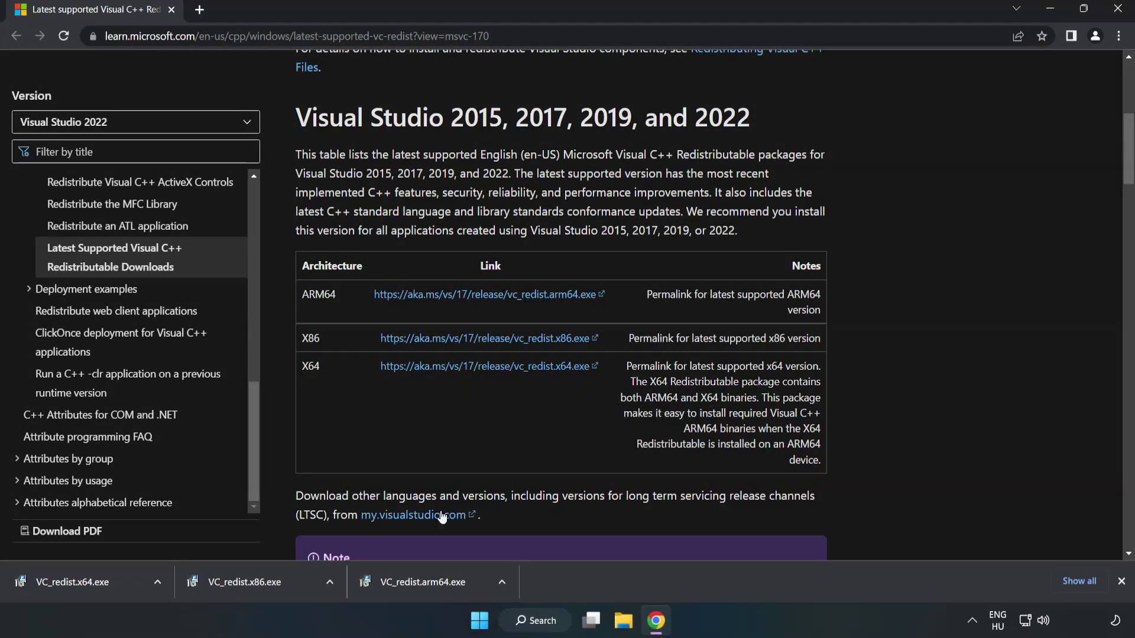
{"action": "left_click", "coordinate": [251, 580]}
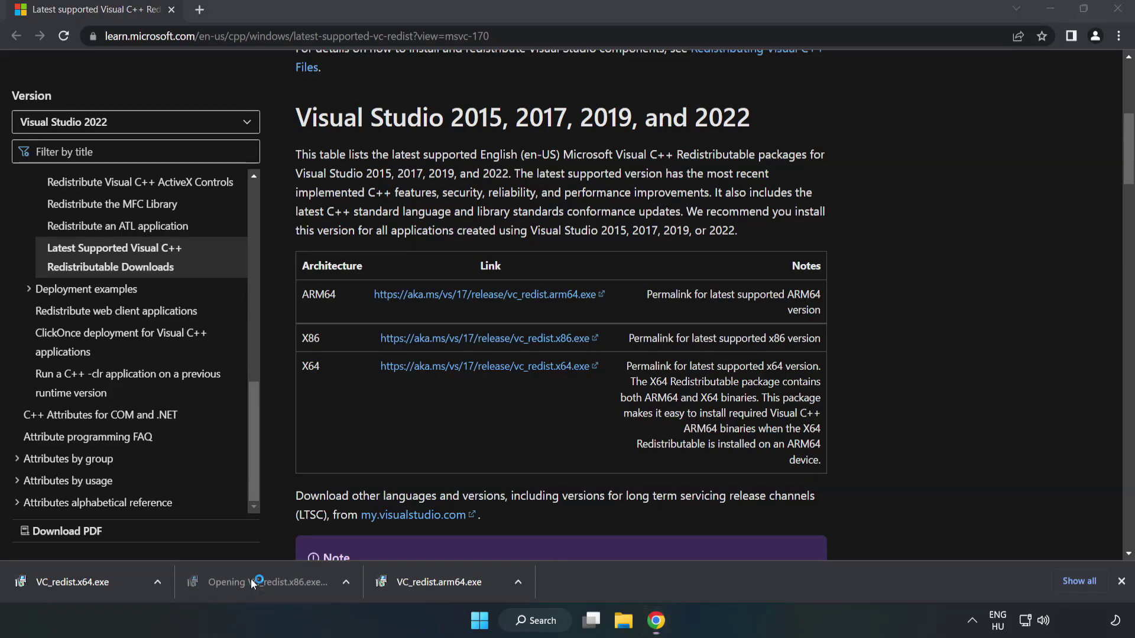
{"action": "left_click_drag", "start_coordinate": [727, 289], "coordinate": [727, 353]}
{"action": "left_click", "coordinate": [403, 369]}
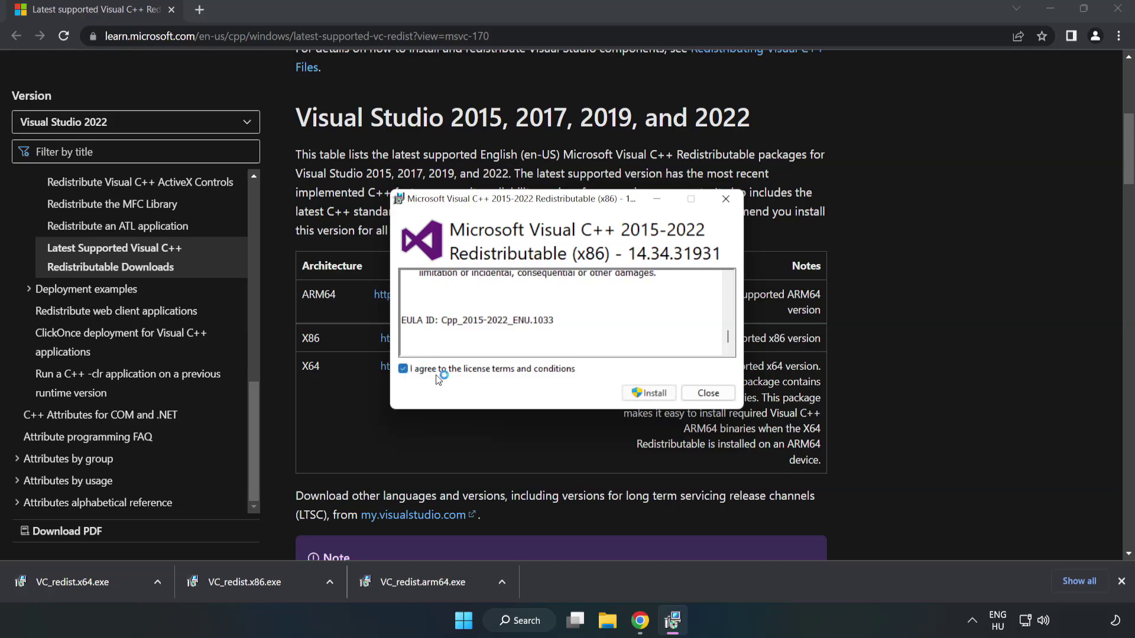
{"action": "left_click", "coordinate": [644, 393]}
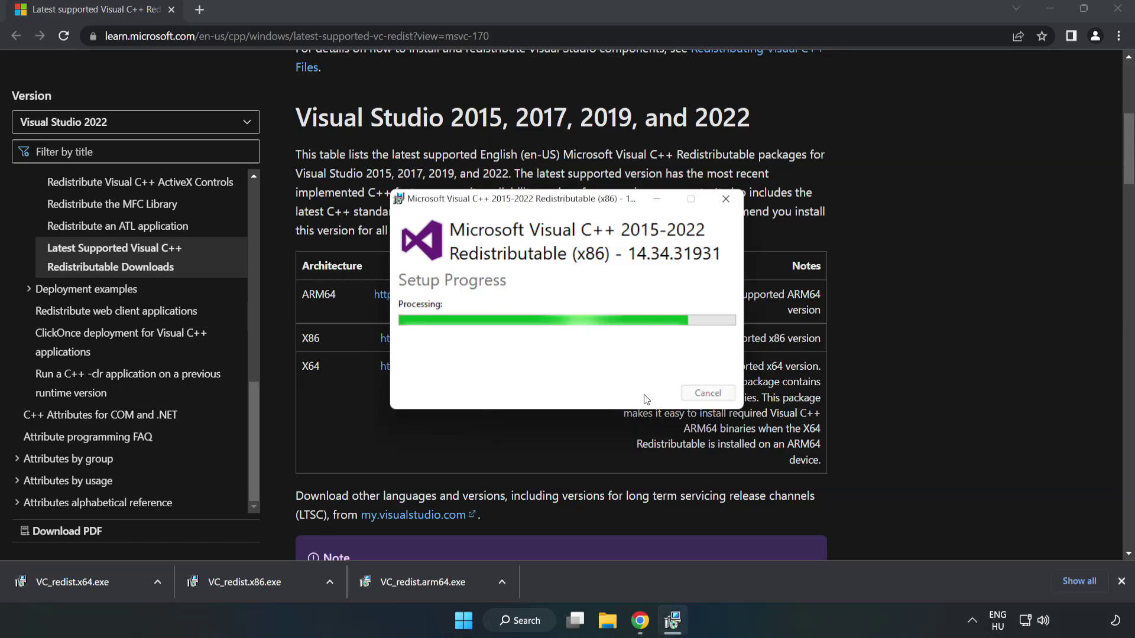
{"action": "left_click", "coordinate": [710, 394]}
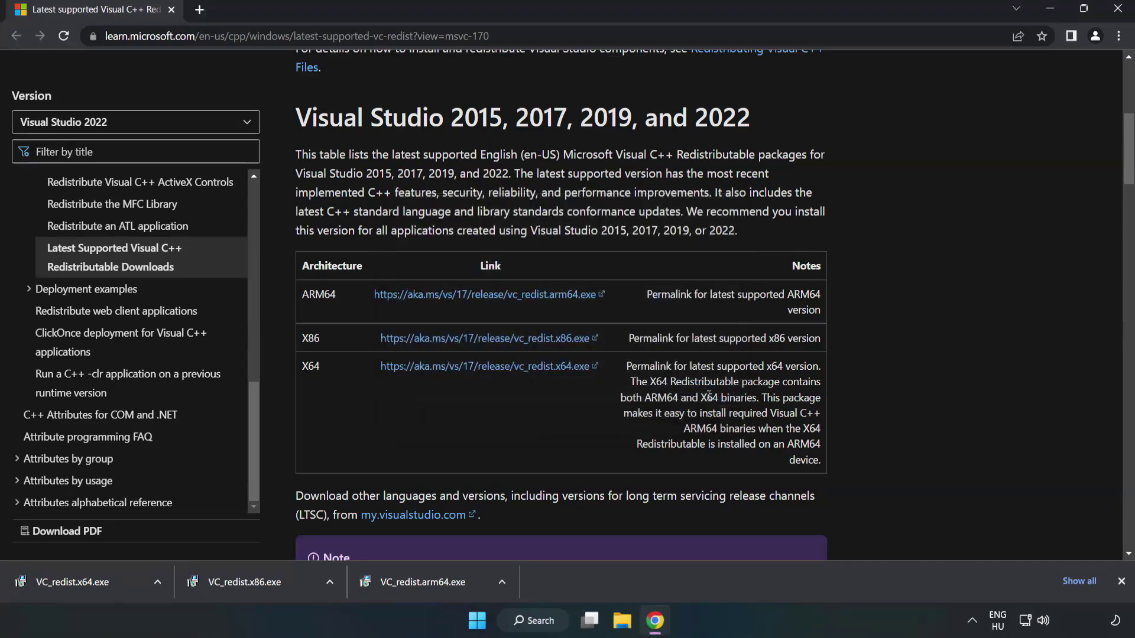
- Install the x64 Visual C++ 2015-2022 runtime 14.34.31931 and close its installer
{"action": "left_click", "coordinate": [62, 580]}
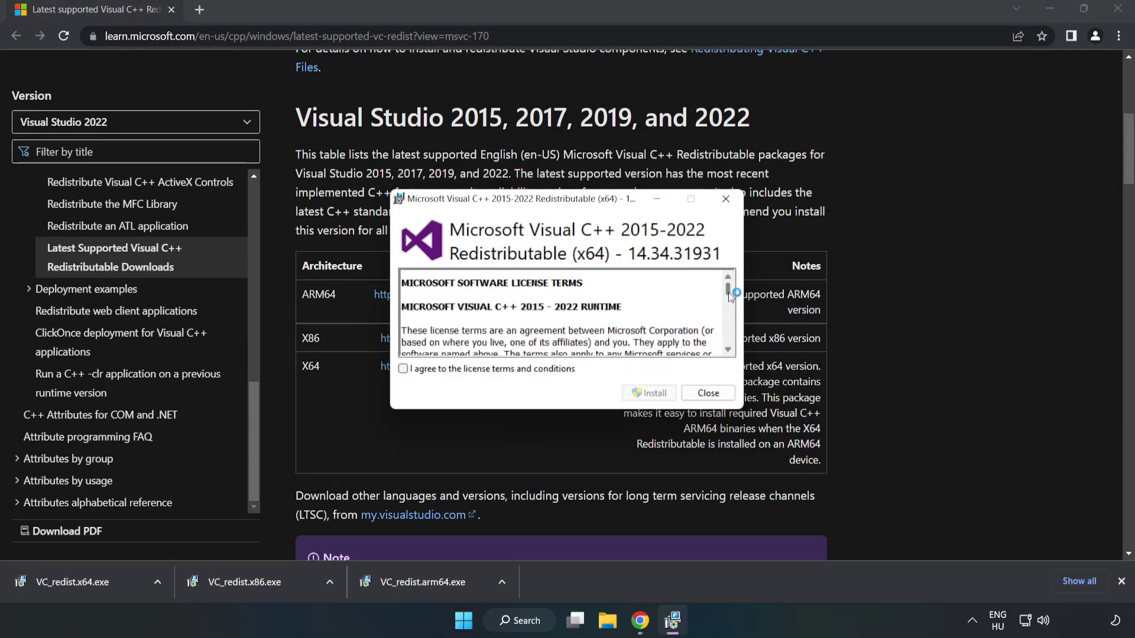
{"action": "left_click_drag", "start_coordinate": [728, 292], "coordinate": [729, 345]}
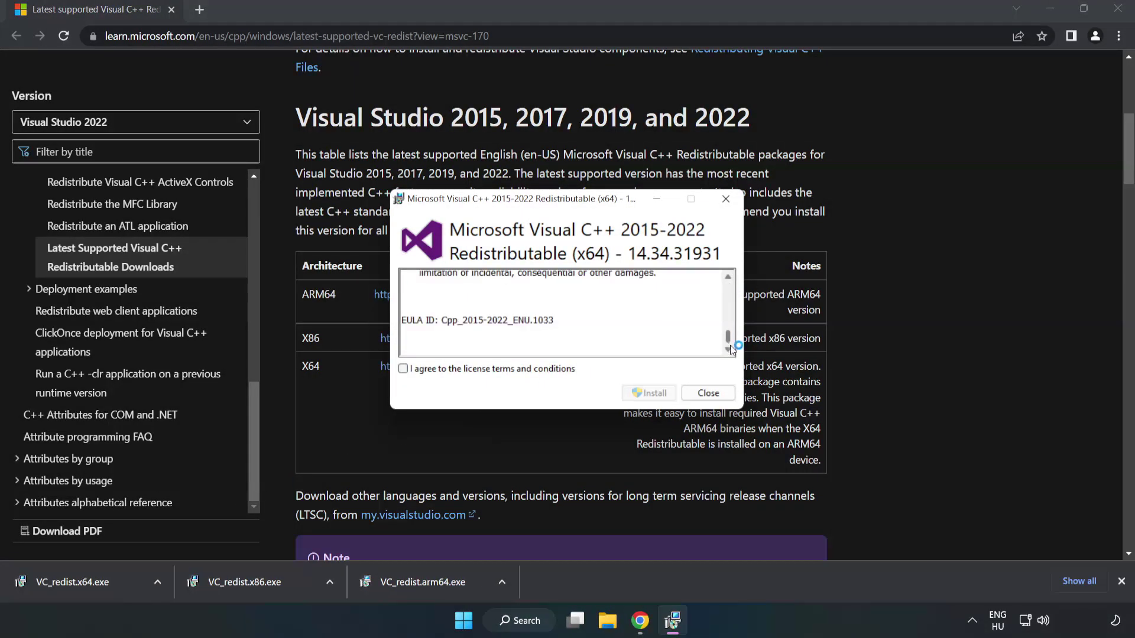
{"action": "left_click", "coordinate": [403, 368]}
{"action": "left_click", "coordinate": [652, 391]}
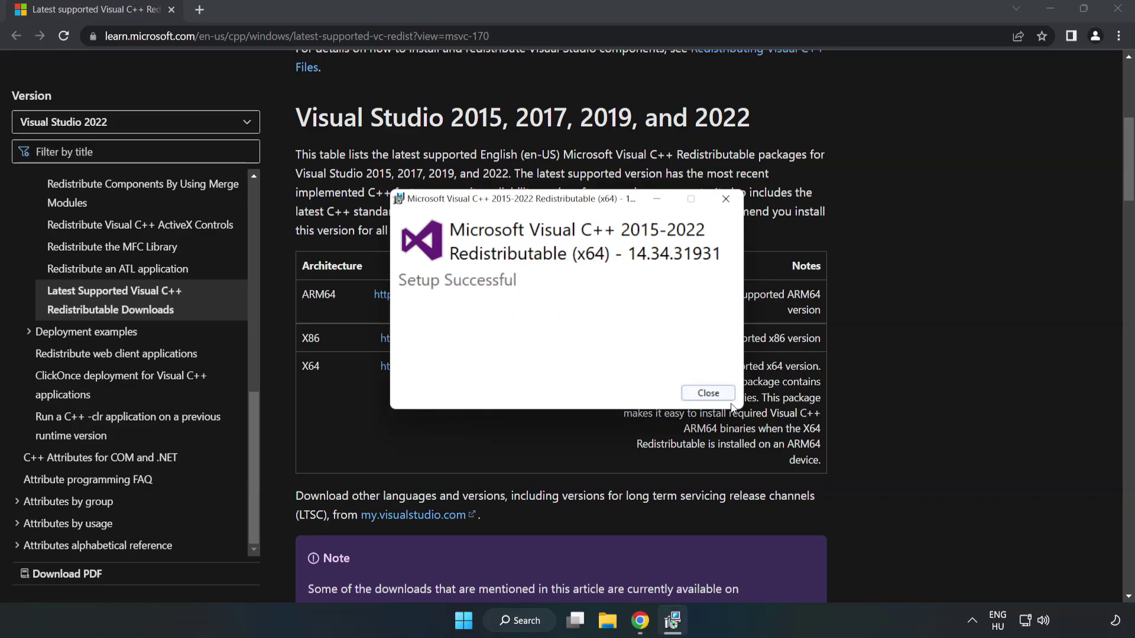
{"action": "left_click", "coordinate": [714, 399]}
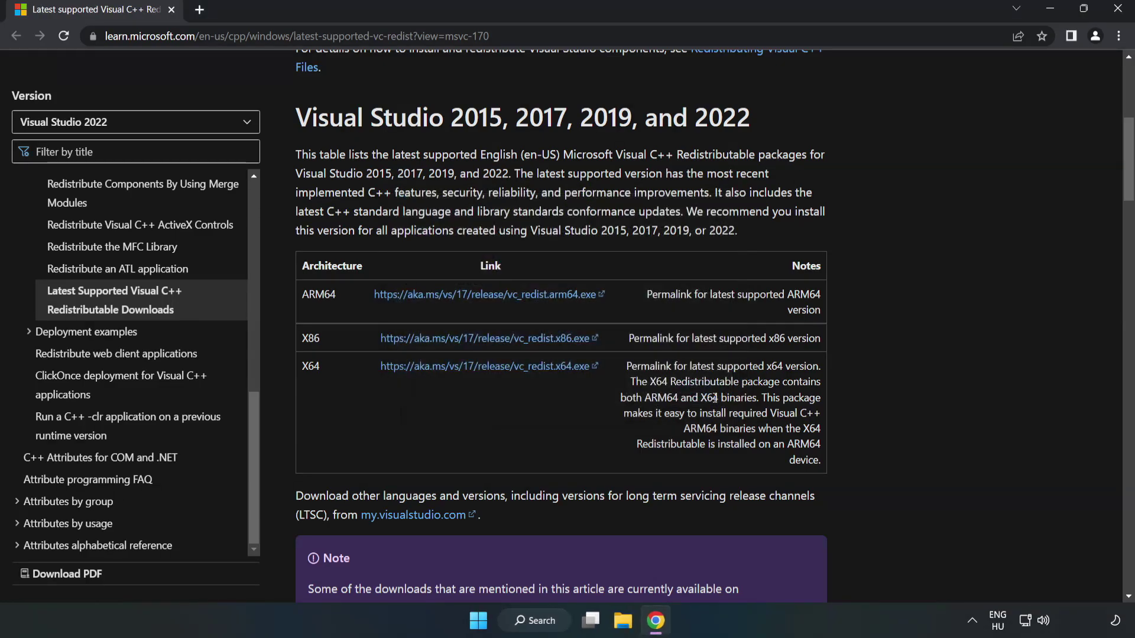
- Close Chrome, search for cmd, and run Command Prompt as administrator
{"action": "left_click", "coordinate": [1119, 13]}
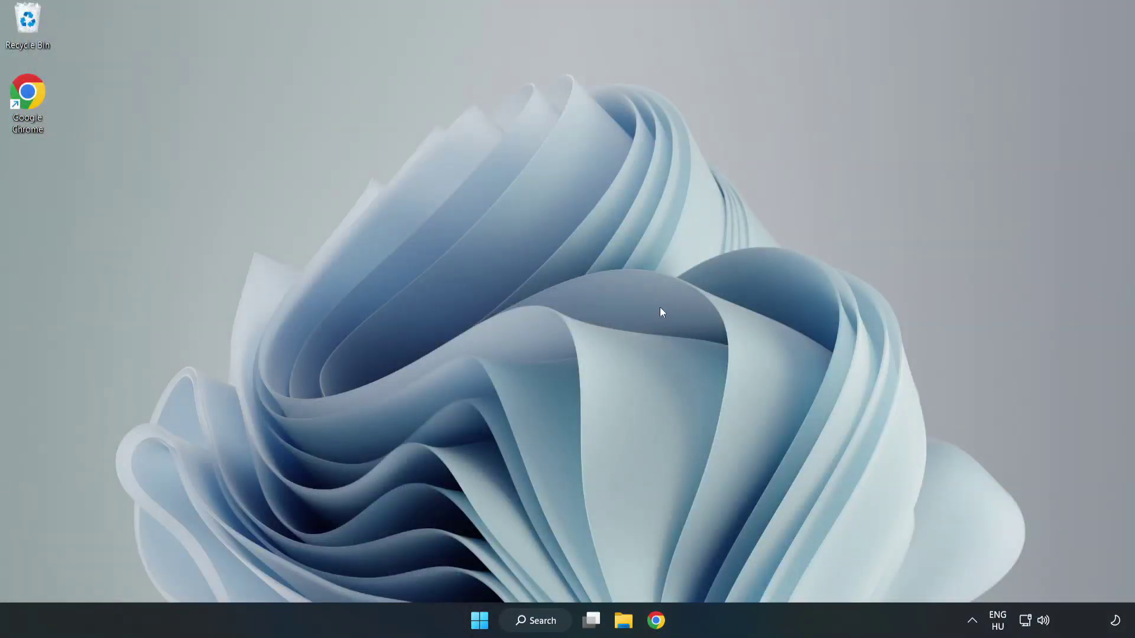
{"action": "left_click", "coordinate": [551, 620]}
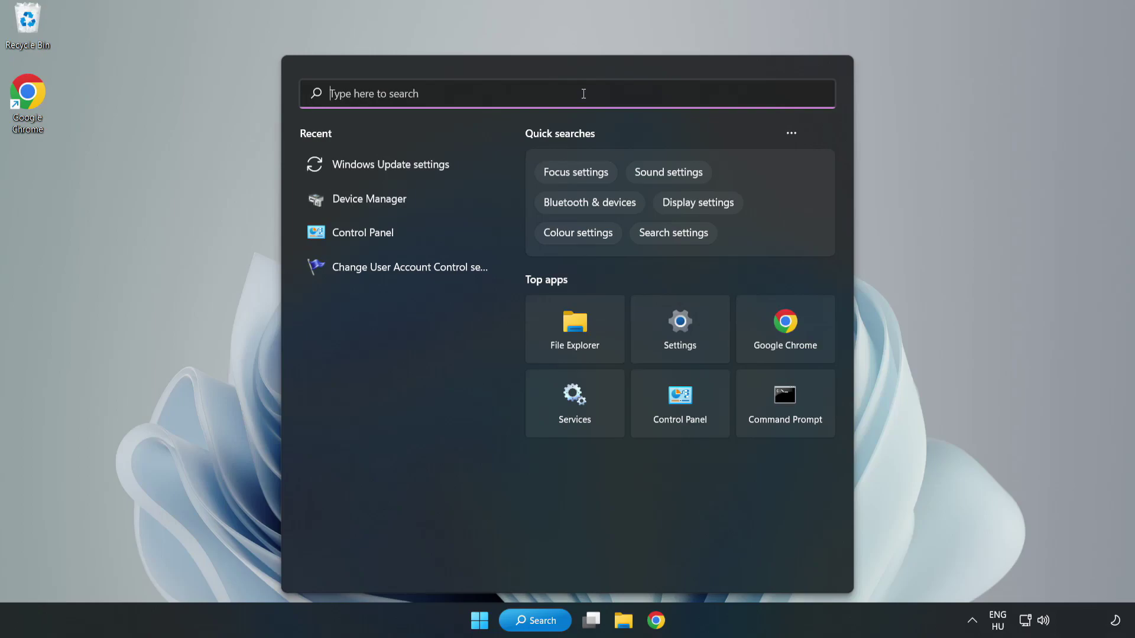
{"action": "type", "text": "cmd"}
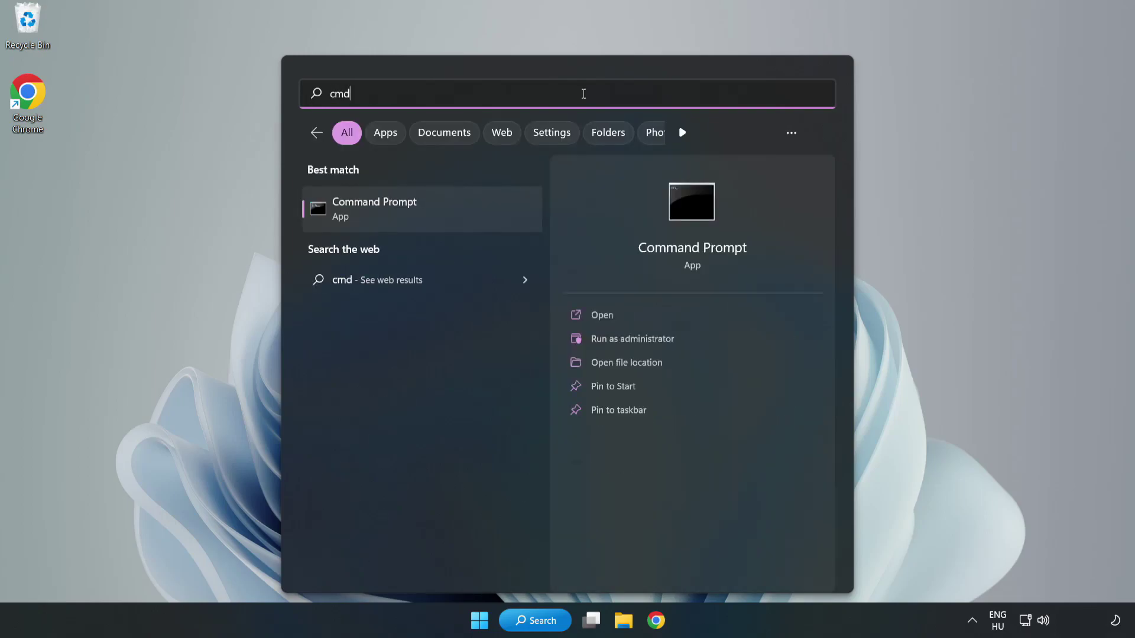
{"action": "left_click", "coordinate": [446, 215]}
{"action": "right_click", "coordinate": [447, 214]}
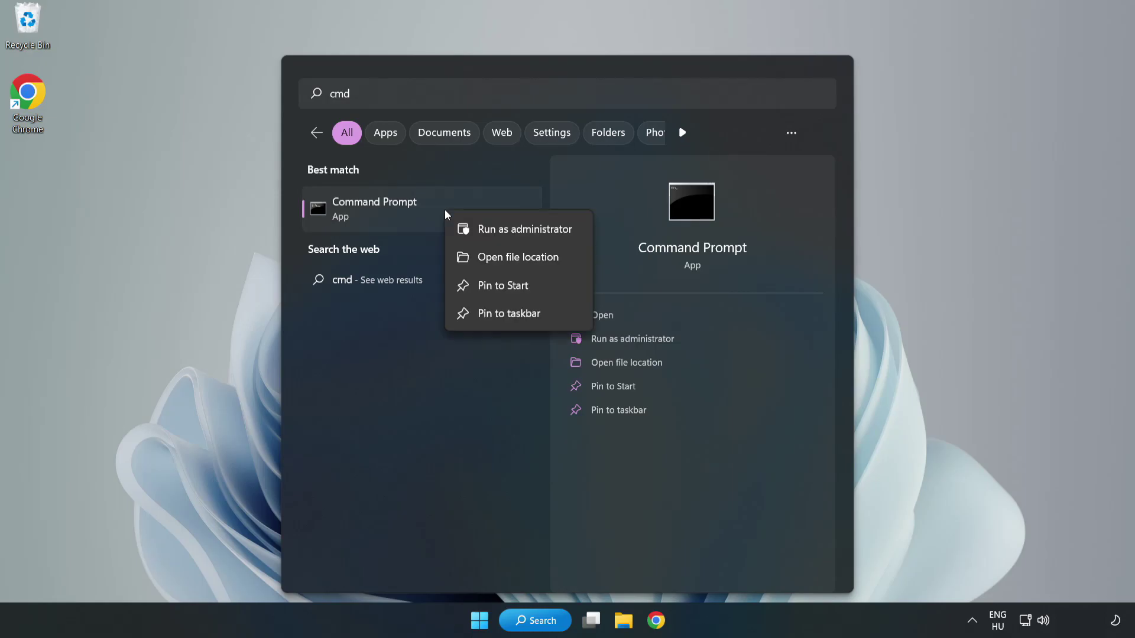
{"action": "left_click", "coordinate": [490, 230]}
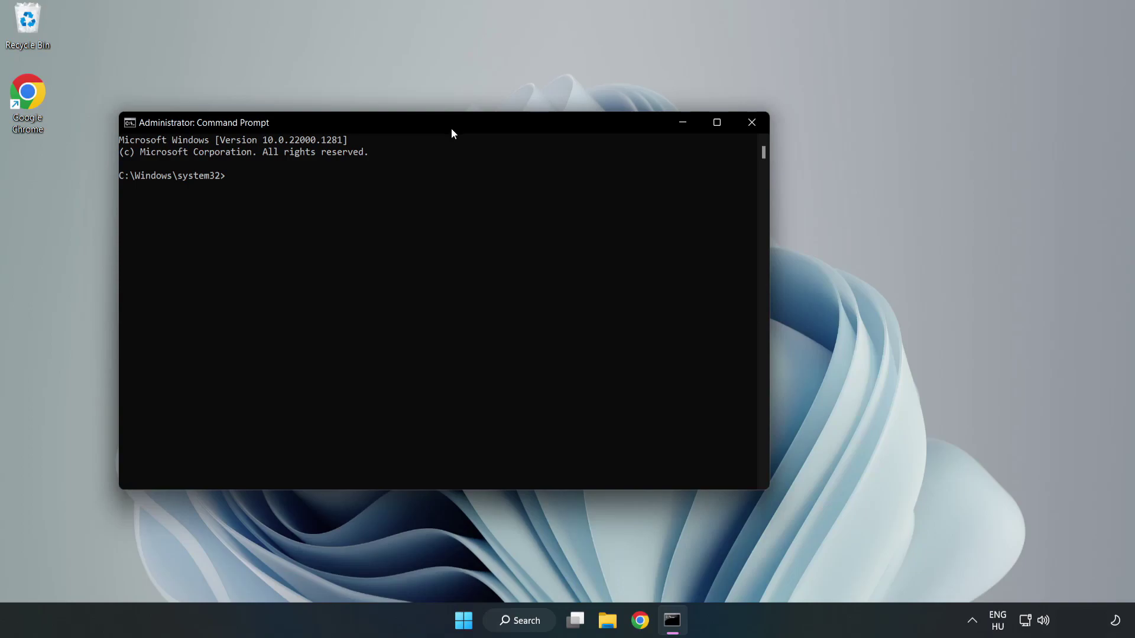
{"action": "left_click_drag", "start_coordinate": [452, 133], "coordinate": [577, 133]}
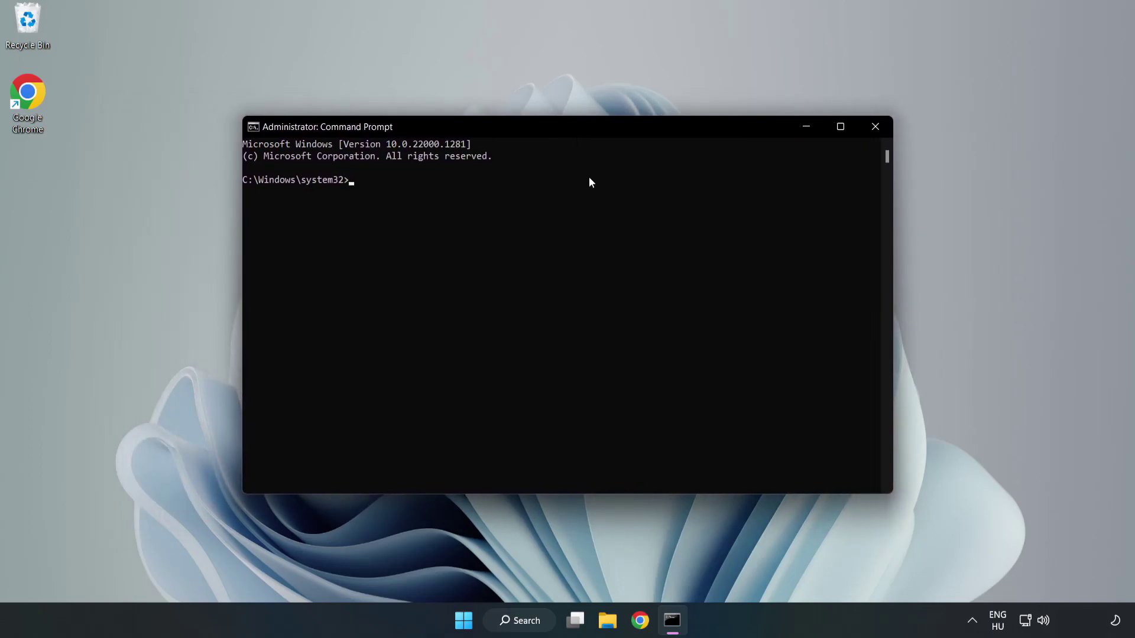
- Run sfc /scannow at the elevated C:\Windows\system32 prompt
{"action": "type", "text": "sfc "}
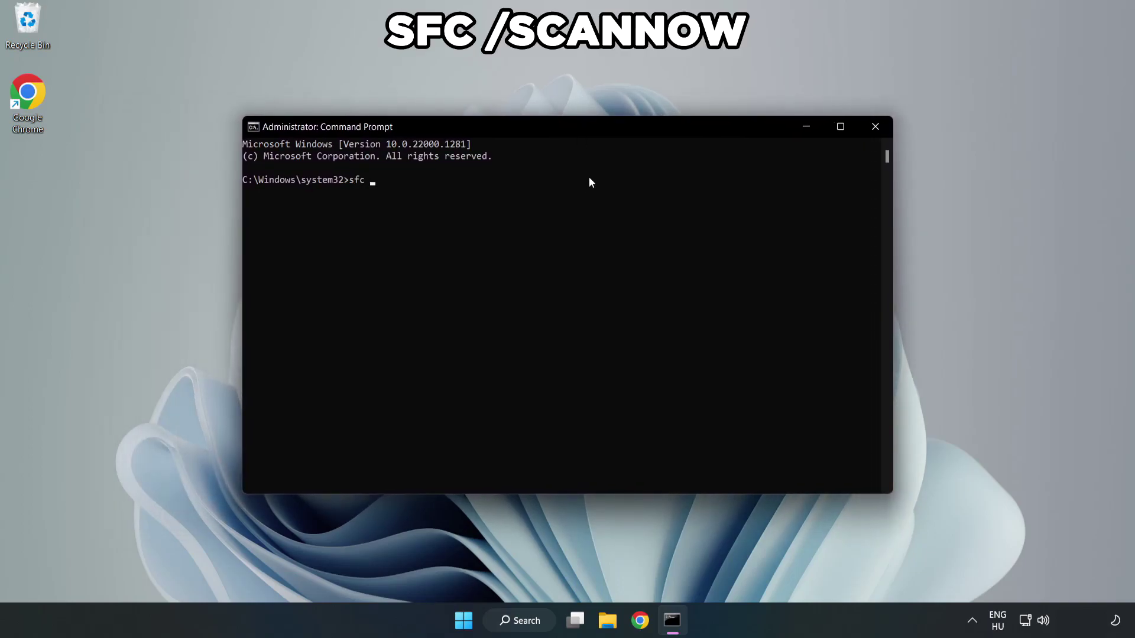
{"action": "type", "text": "/scannow"}
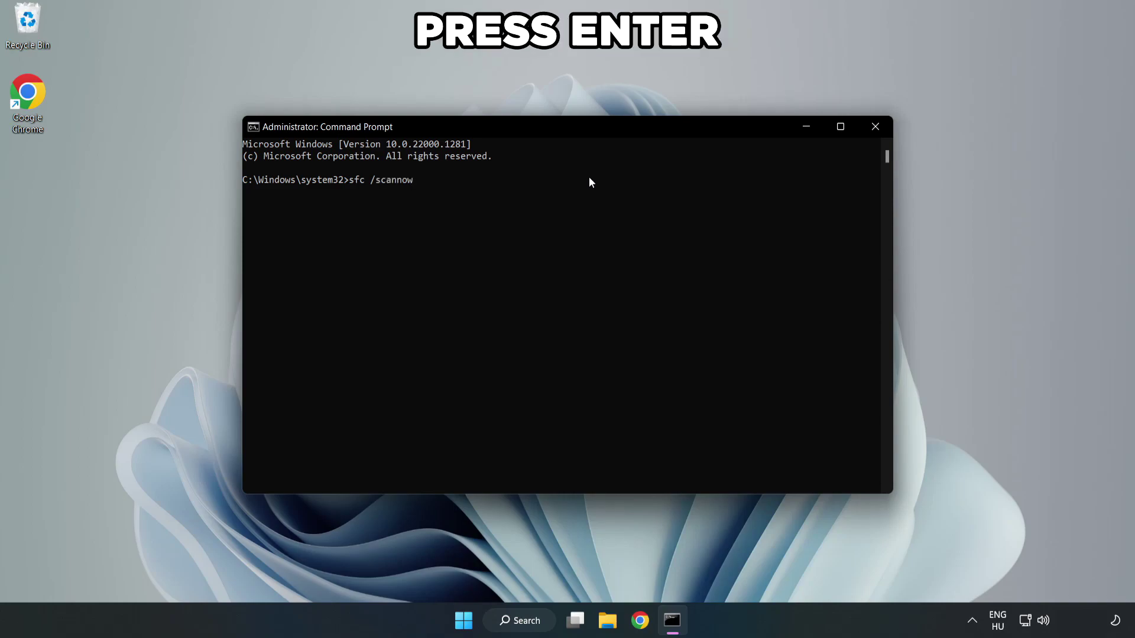
{"action": "key", "text": "Return"}
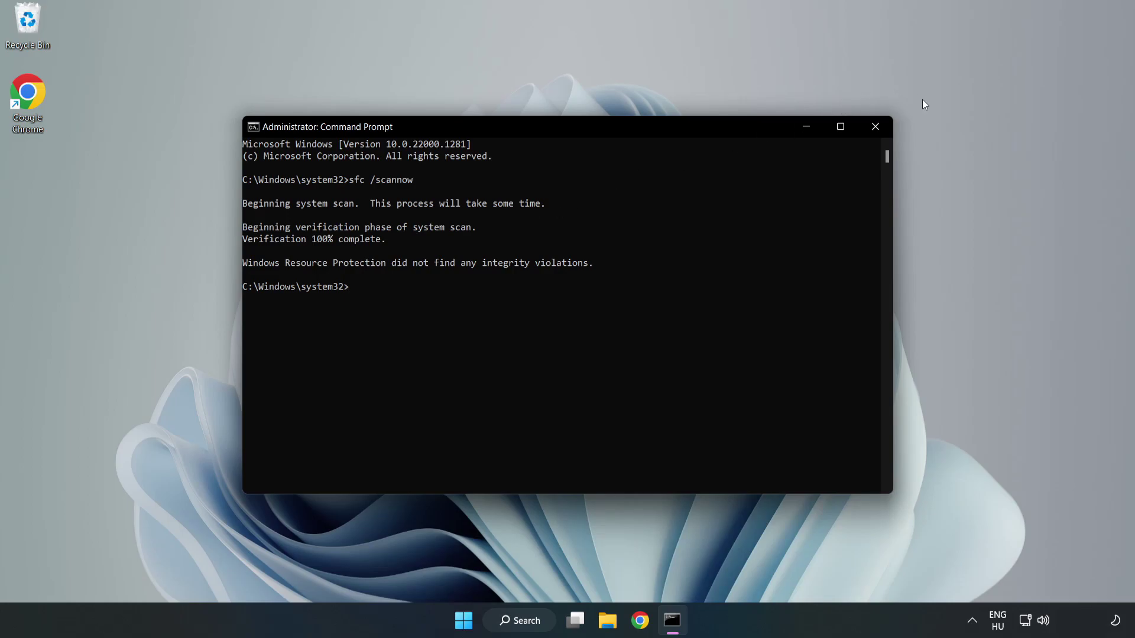
- Close Command Prompt and display the Start menu's power options, including Restart
{"action": "left_click", "coordinate": [874, 131]}
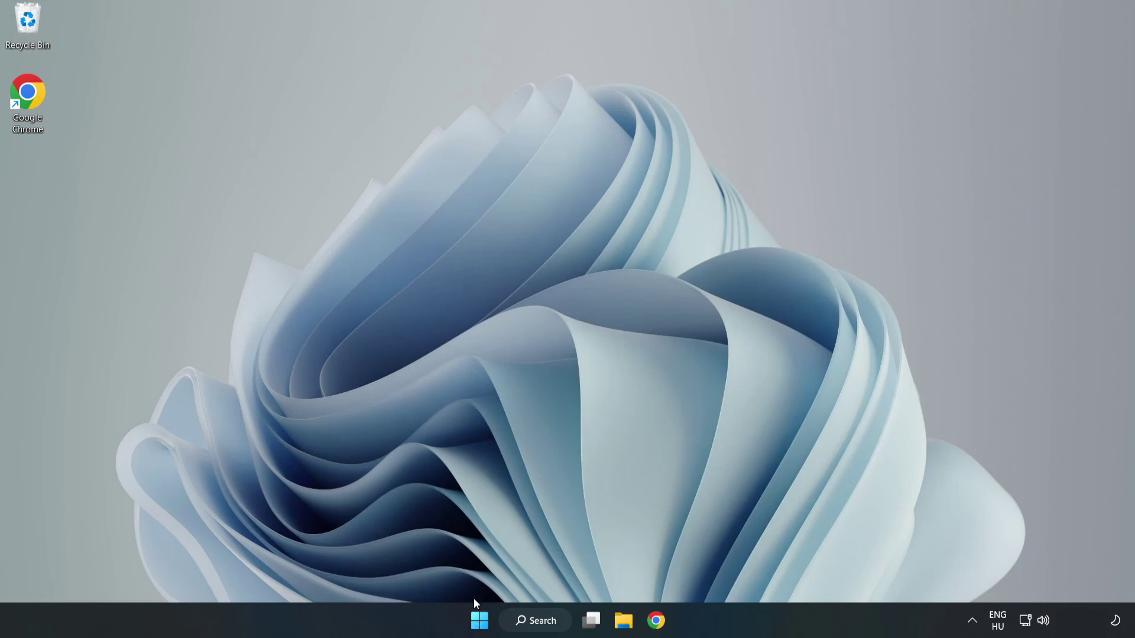
{"action": "left_click", "coordinate": [479, 620]}
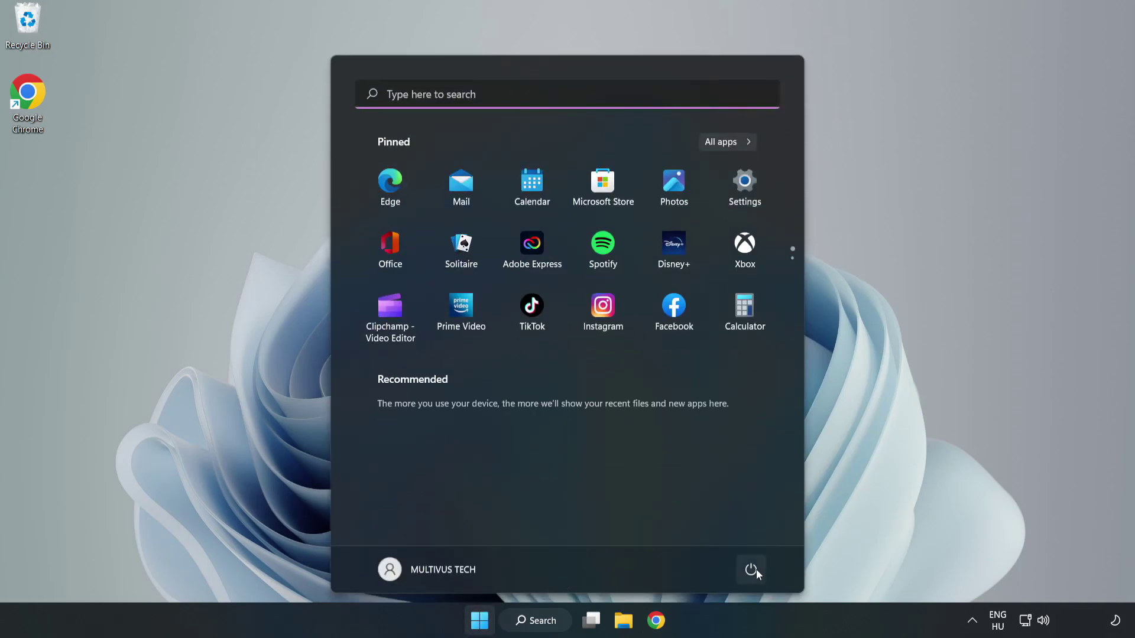
{"action": "left_click", "coordinate": [755, 571]}
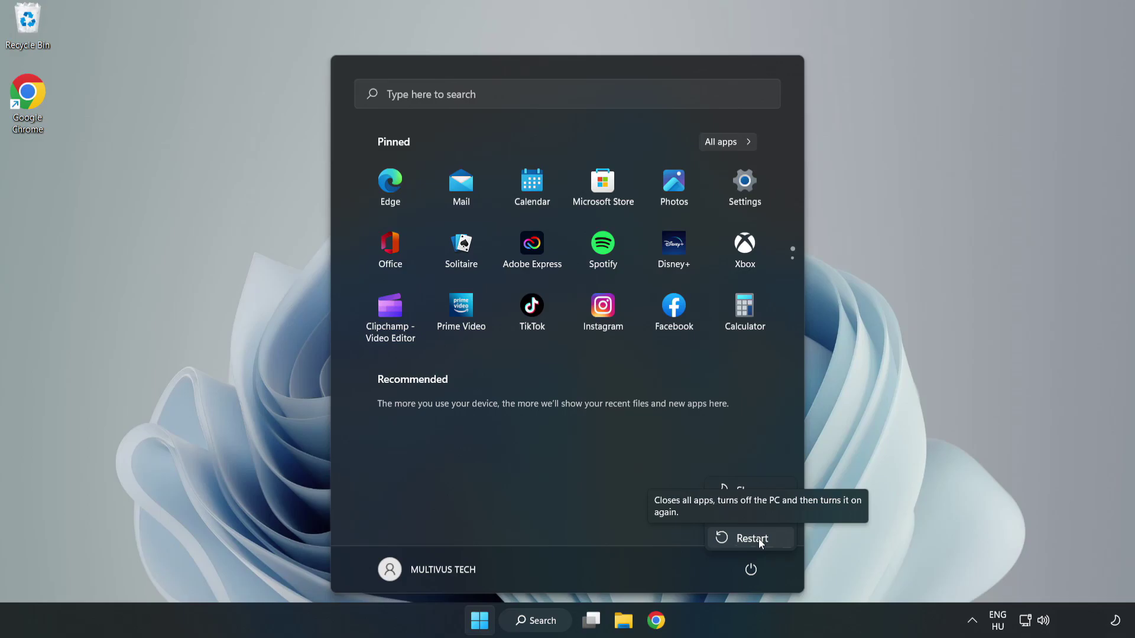